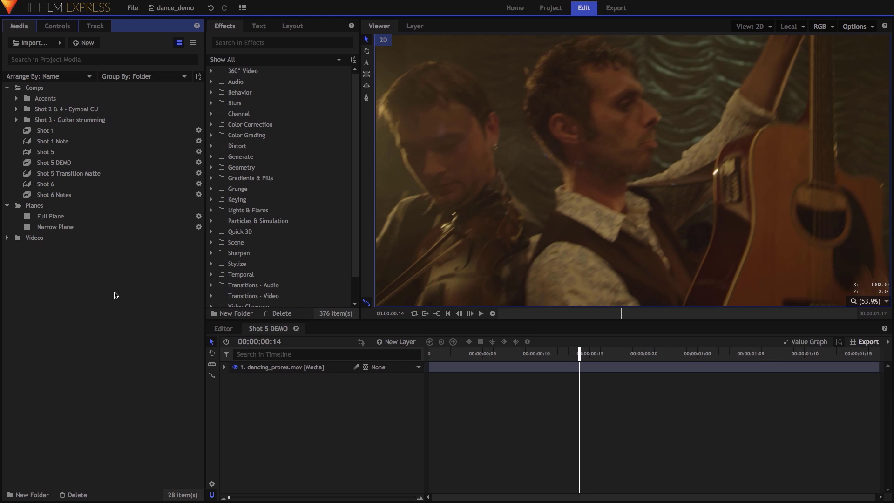
- Add the Full Plane above the dancing_prores.mov layer in Shot 5 DEMO and apply the Fill Color effect to it
click(289, 368)
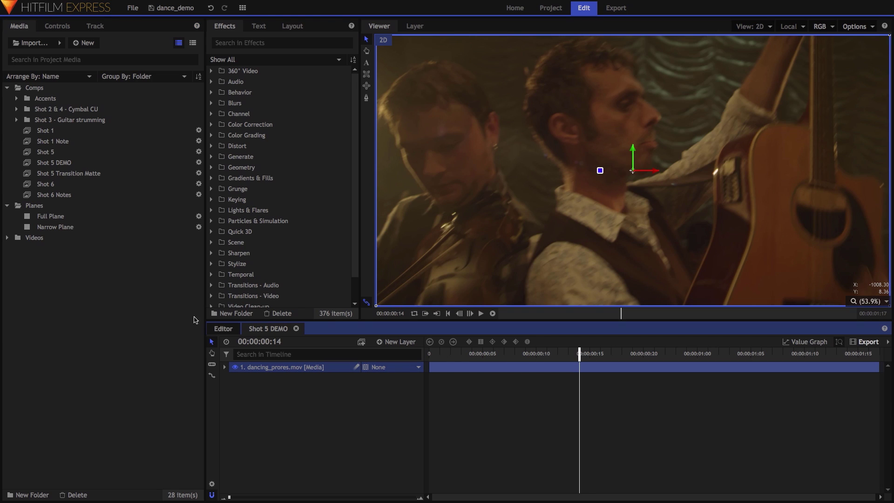
drag(73, 216, 255, 367)
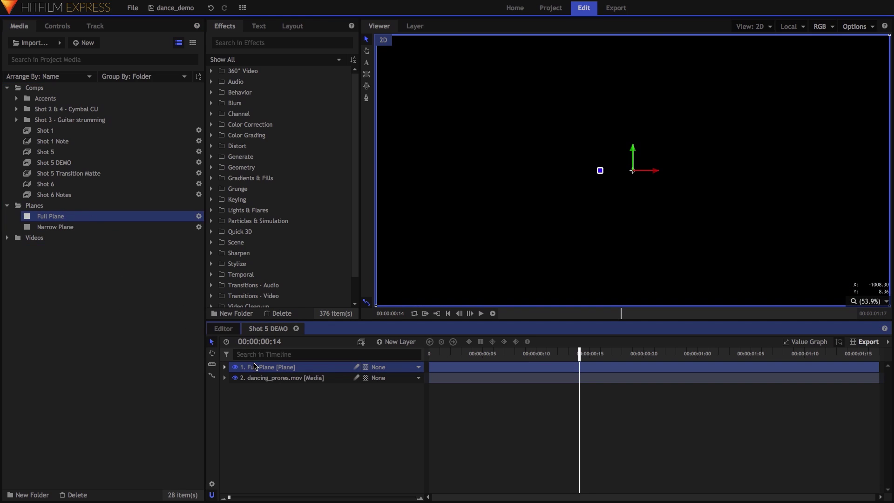
click(274, 42)
text(fill)
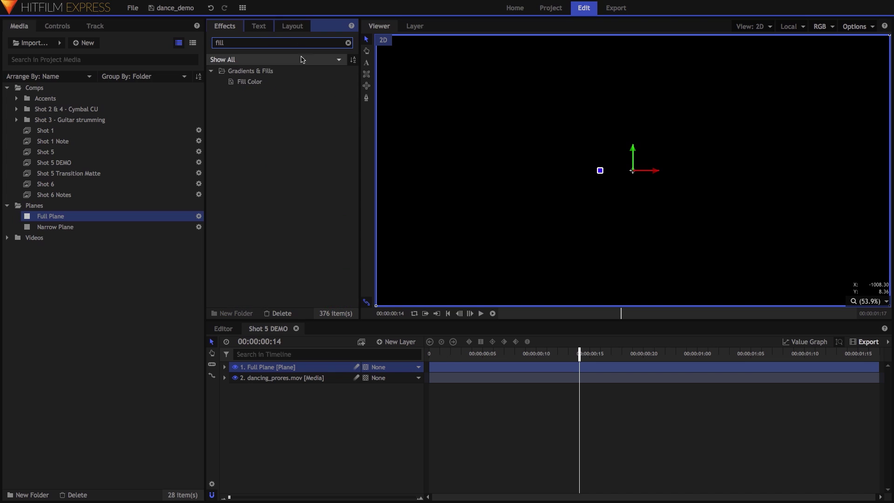
drag(255, 82, 285, 367)
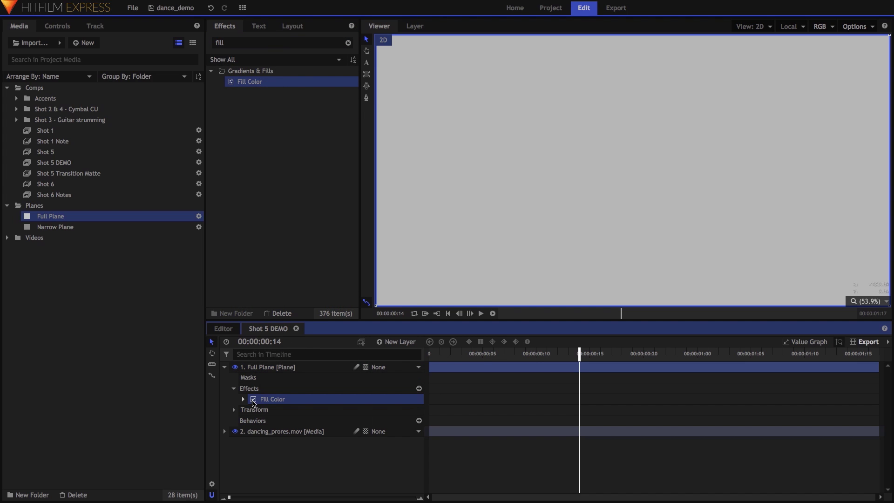
- Set the Full Plane layer's Opacity to 10% so the footage can be traced through it
click(243, 399)
click(275, 421)
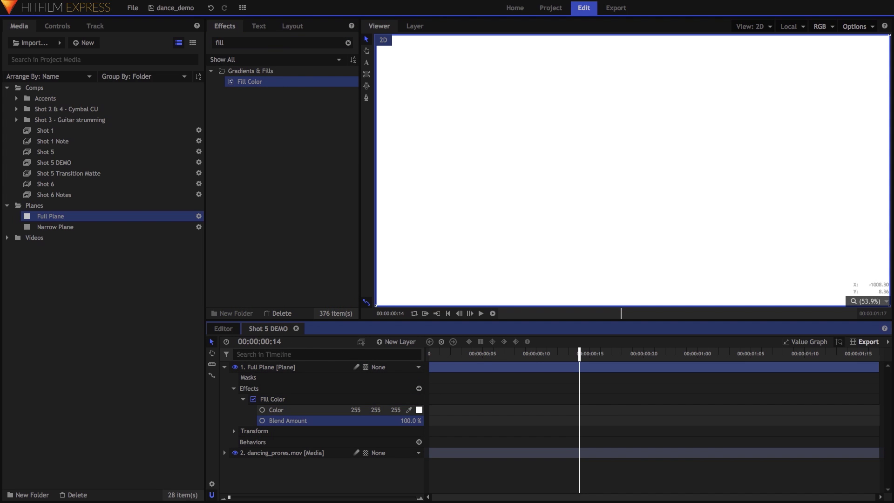
click(234, 432)
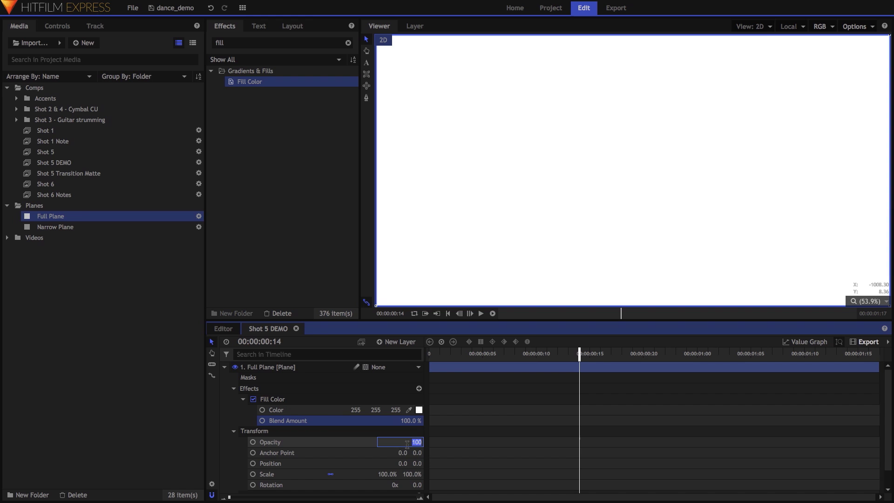
click(407, 444)
text(10)
key(Return)
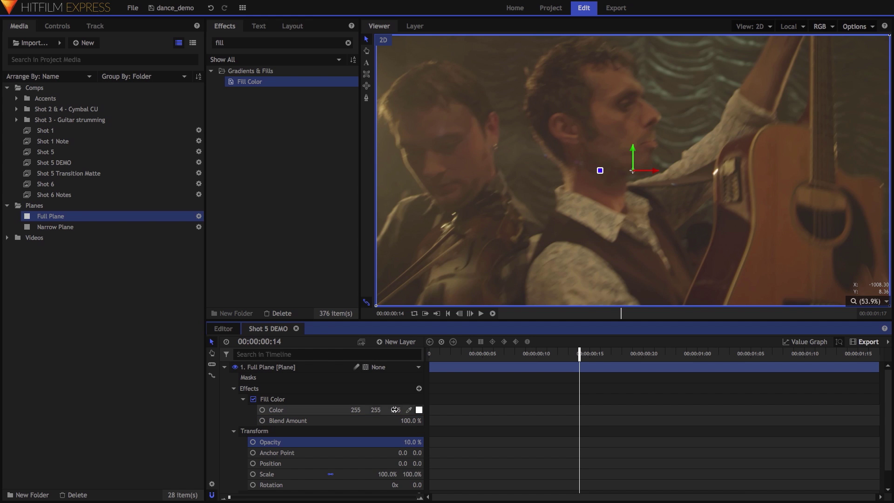
- Trace a point-by-point mask on the Full Plane around the guitarist, his raised arm and the guitar
click(367, 99)
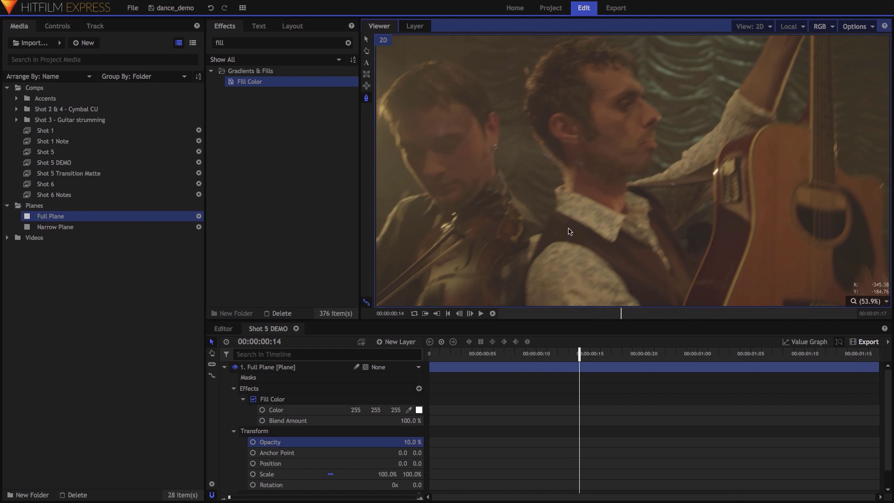
click(633, 249)
click(634, 249)
click(653, 181)
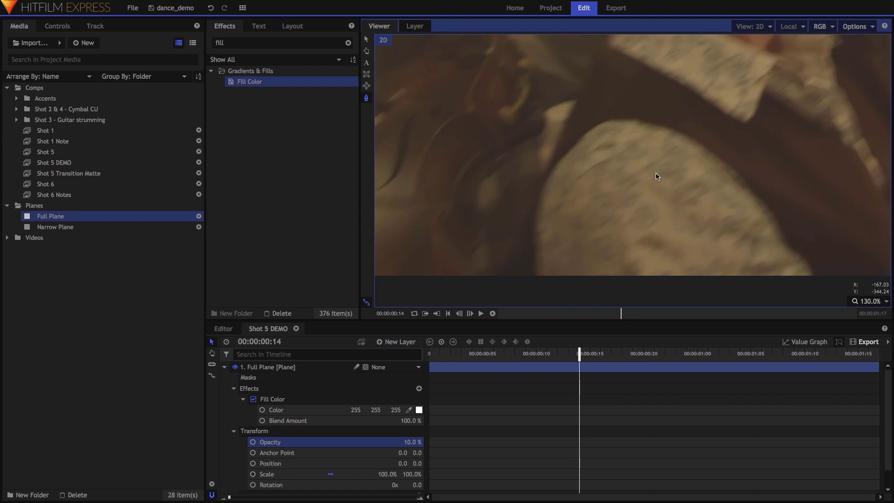
click(500, 283)
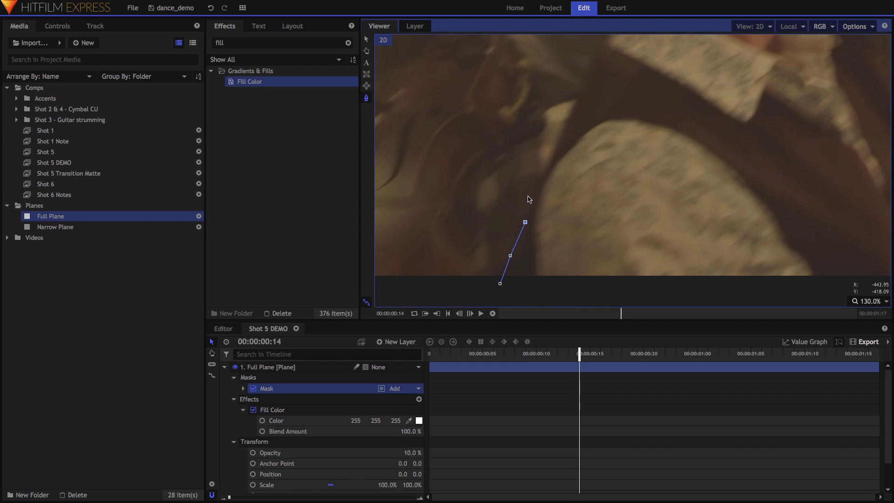
click(562, 130)
drag(615, 86, 582, 192)
click(544, 211)
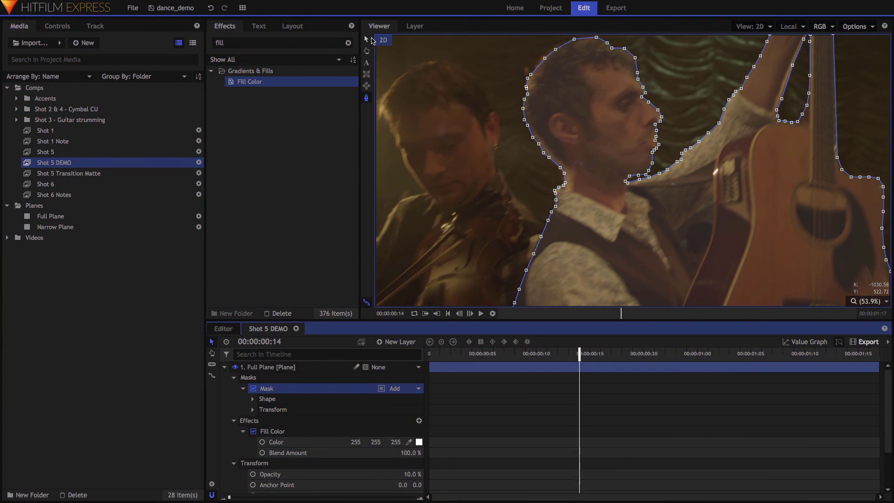
- Set the traced mask's Roundness to 5 px
click(367, 40)
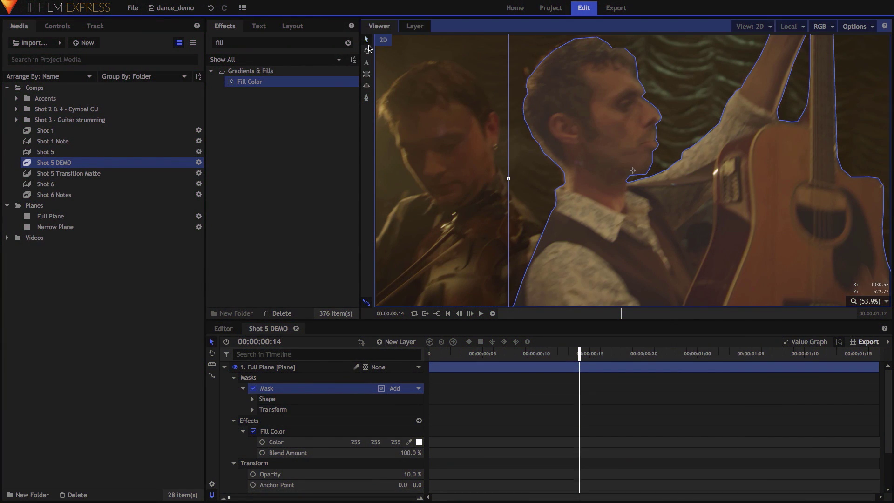
click(252, 398)
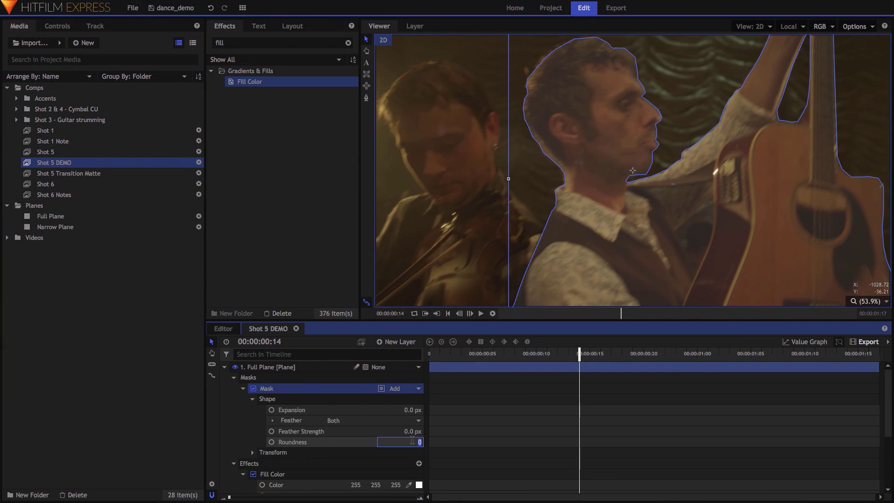
text(5)
key(Return)
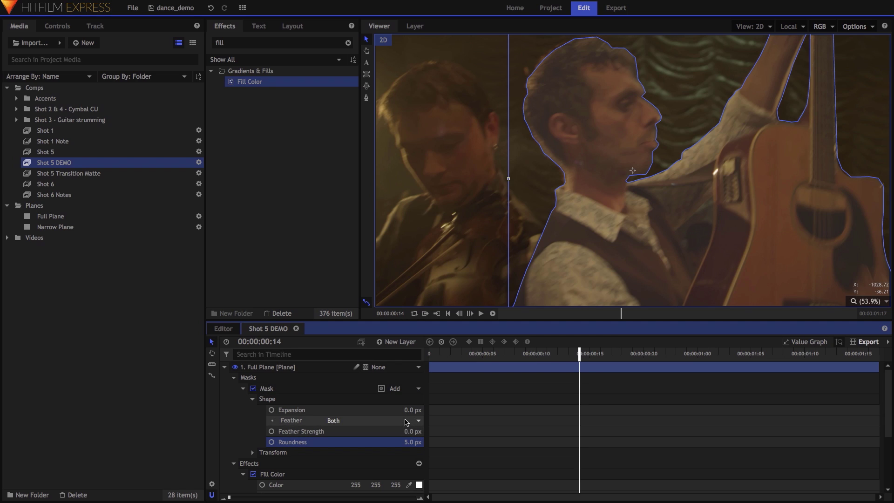
- Duplicate the traced mask and set the copy's blend mode to Subtract
click(328, 389)
key(ctrl+d)
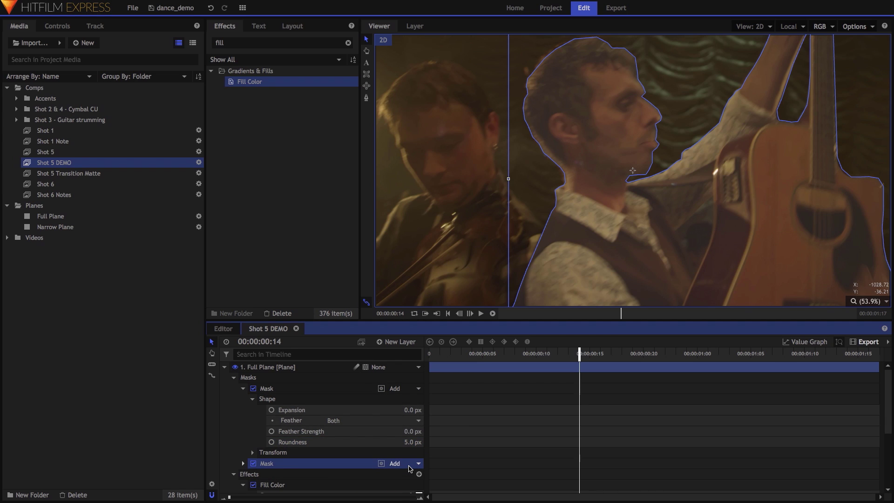
click(409, 467)
click(412, 457)
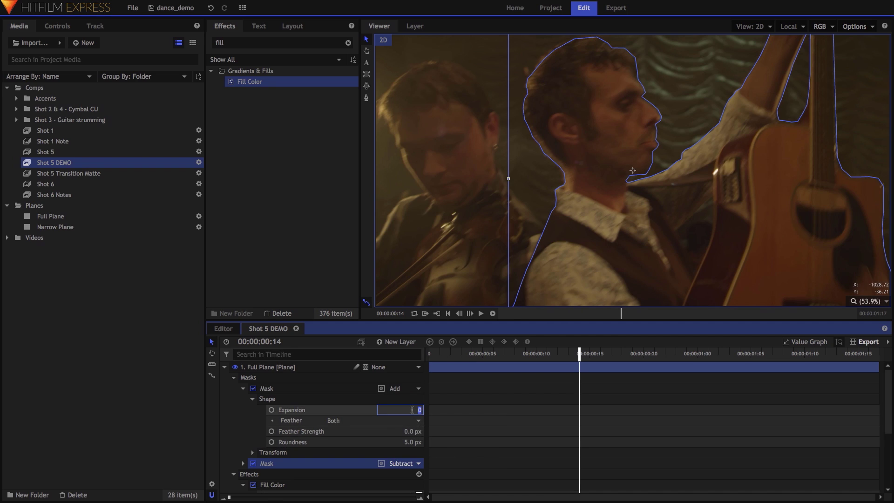
- Set the Add mask's Expansion to 10 px and the Full Plane layer's Opacity to 100%
key(Return)
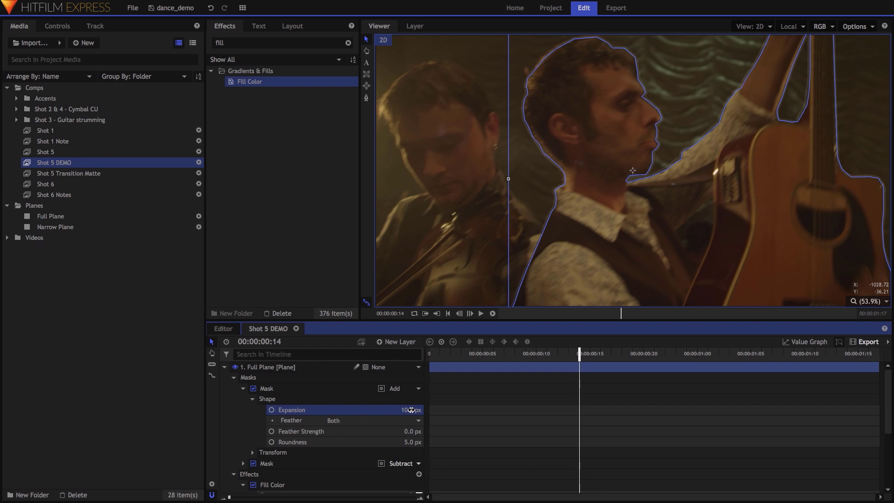
scroll(368, 426, down, 5)
click(405, 424)
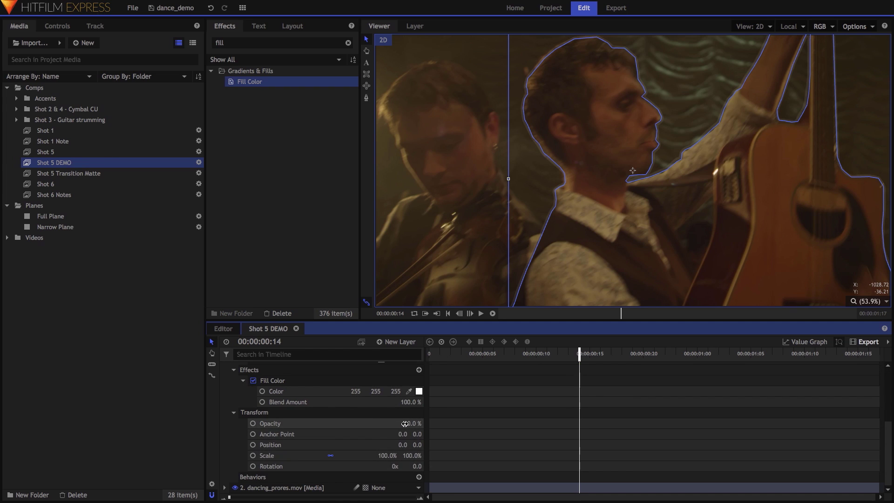
- Enable Expansion keyframes on both the Add and Subtract masks at 00:00:00:14
scroll(247, 431, up, 4)
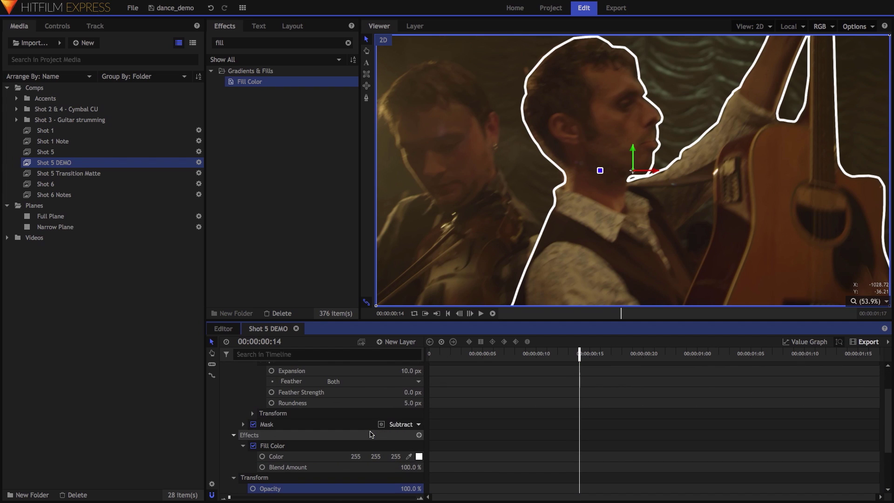
click(243, 430)
scroll(247, 433, up, 2)
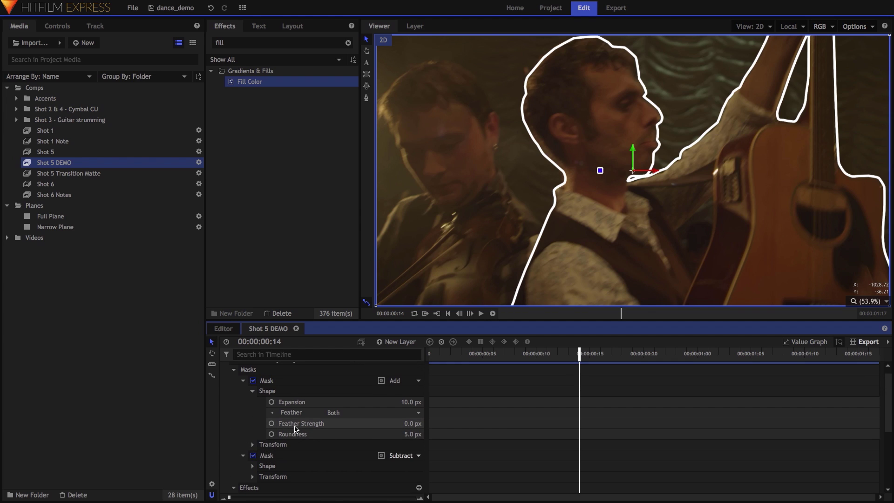
click(252, 466)
click(272, 477)
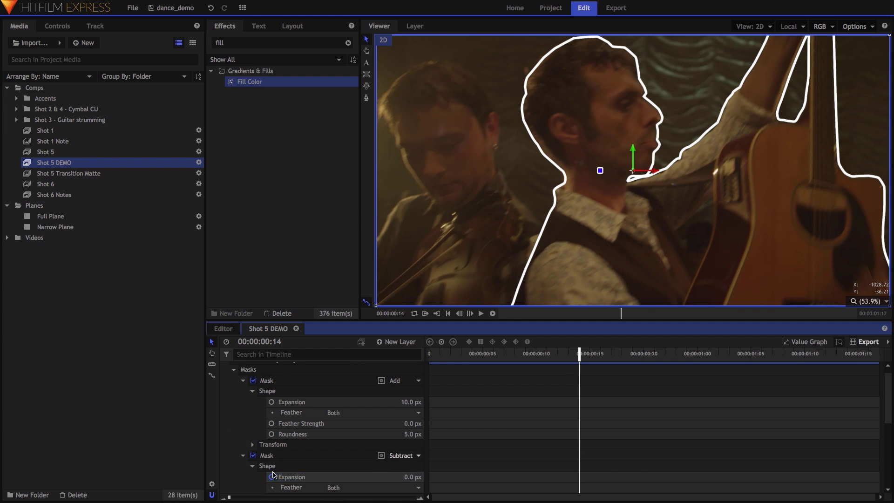
click(272, 402)
- Keyframe Expansion at 00:00:00:19 to 200 px on the Add mask and 190 px on the Subtract mask
key(Right)
key(Right)
key(Right)
key(Right)
key(Right)
click(412, 402)
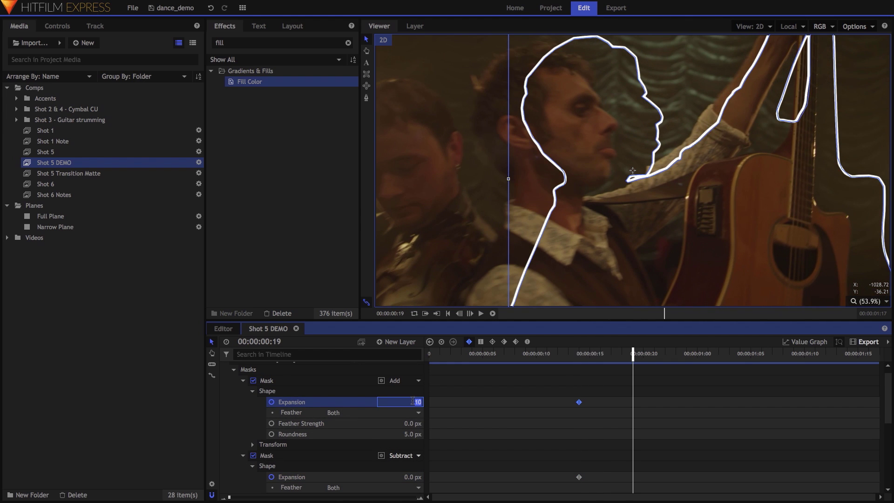
text(200)
key(Return)
click(410, 476)
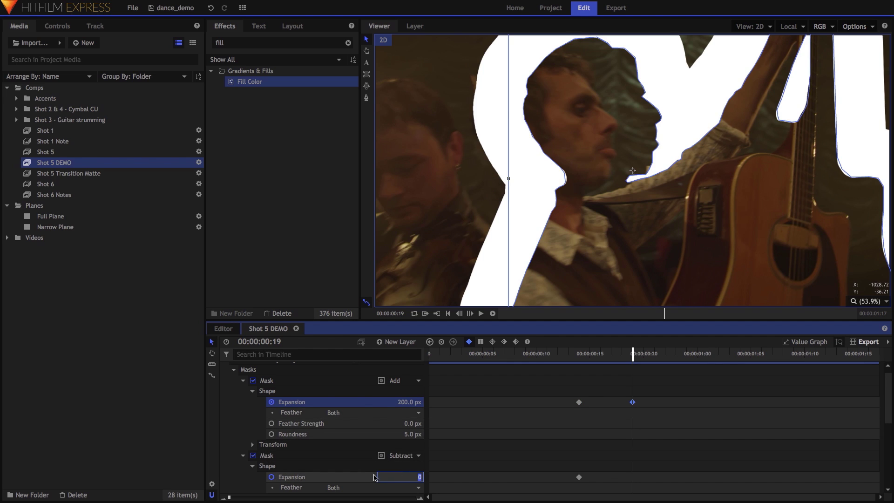
text(190)
key(Return)
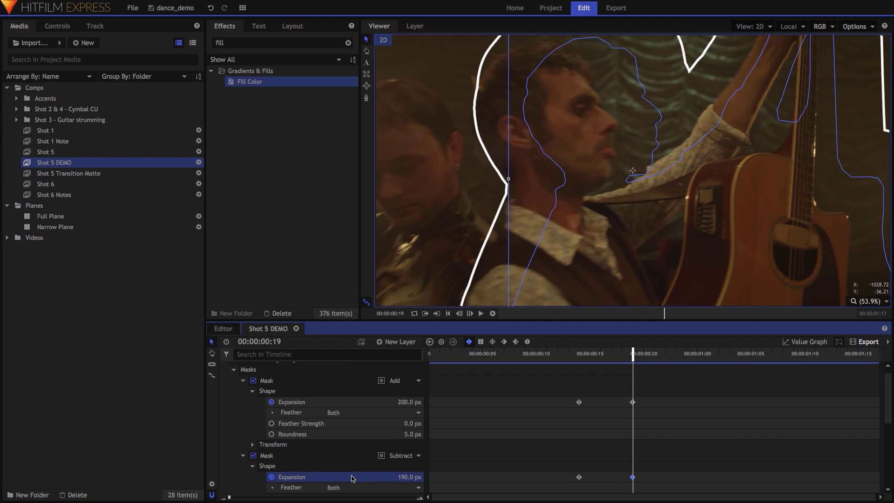
- Step back and forth between 00:00:00:14 and 00:00:00:19 to check the outline's expansion animation
key(Left)
key(Left)
key(Left)
key(Left)
key(Left)
key(Right)
key(Right)
key(Right)
key(Right)
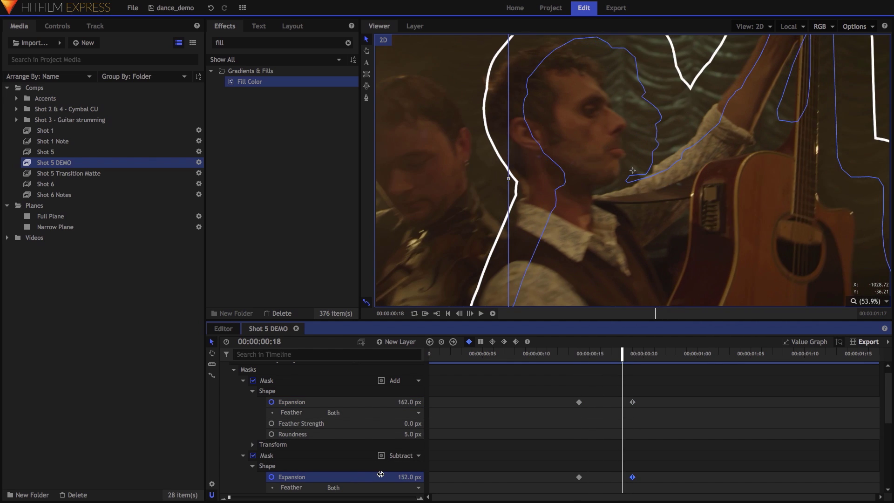
key(Left)
key(Left)
key(Left)
key(Left)
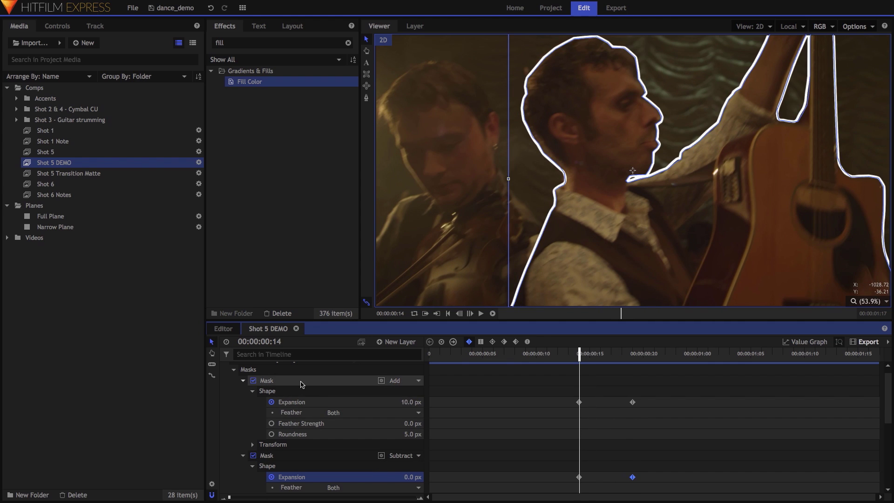
- Trim the Full Plane layer to start at 00:00:00:14 and end just after the second Expansion keyframes
scroll(326, 382, up, 1)
drag(429, 367, 576, 368)
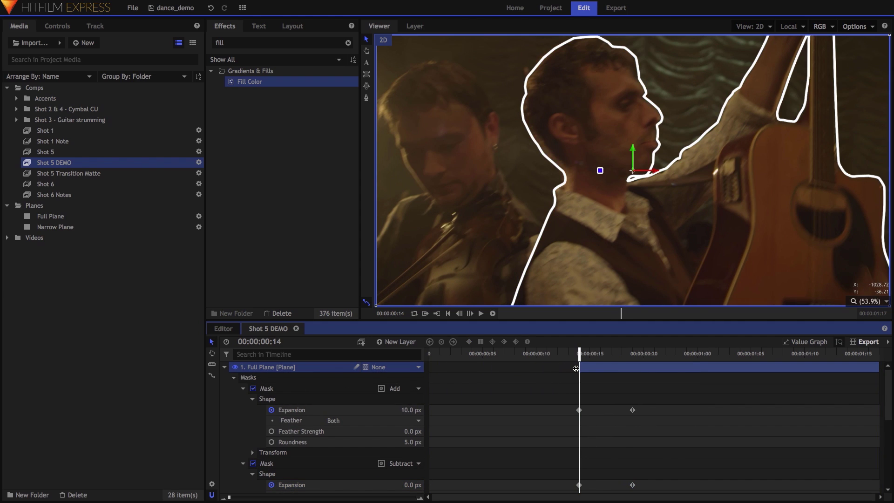
drag(880, 369, 640, 373)
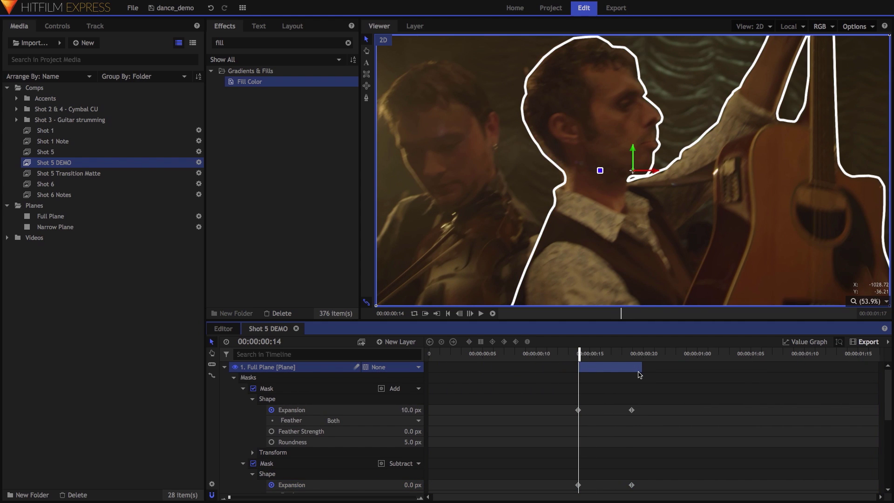
- Step through the trimmed plane's frames to examine the outline against the moving guitarist
key(period)
key(period)
key(period)
key(period)
key(period)
key(period)
key(comma)
key(comma)
key(comma)
key(comma)
key(comma)
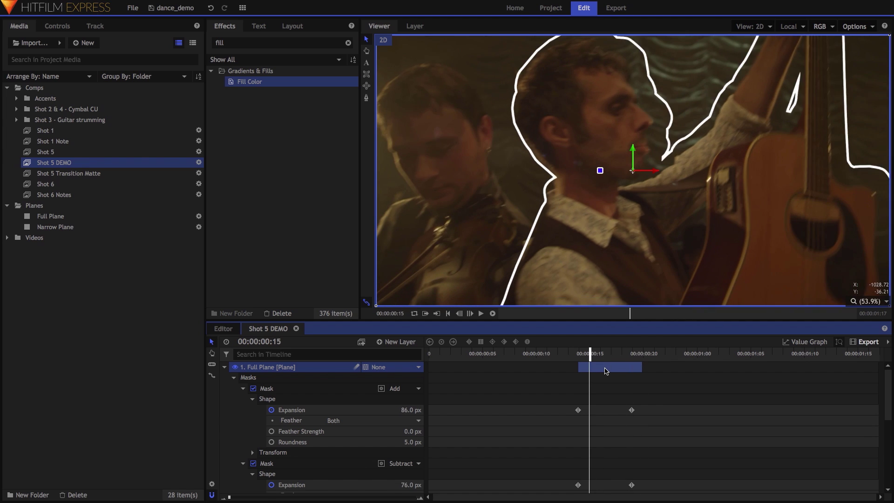
key(comma)
- Keyframe the Full Plane's Position at 00:00:00:14, and set its X to -181 at 00:00:00:19
click(235, 378)
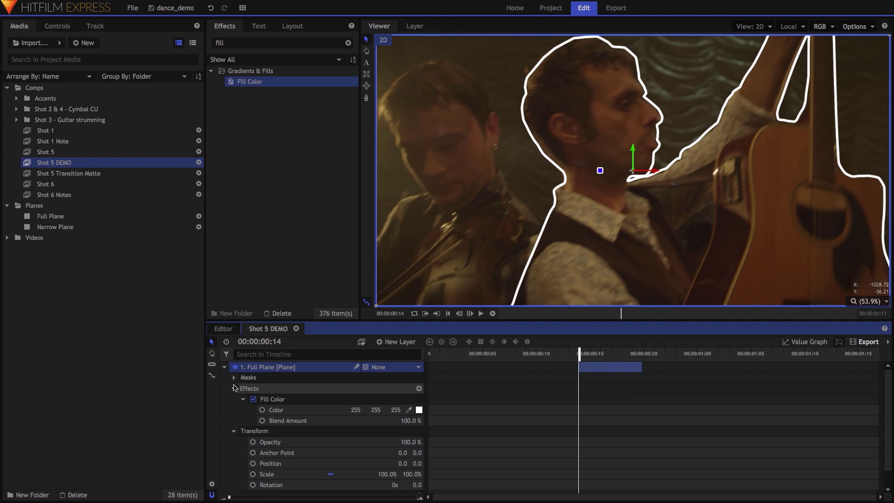
click(234, 389)
click(253, 431)
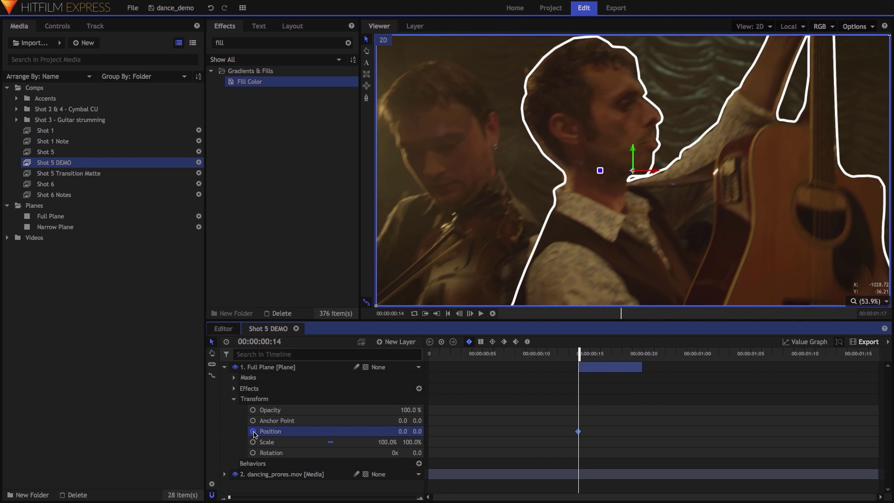
key(period)
key(period)
key(period)
key(period)
key(period)
drag(382, 438, 343, 438)
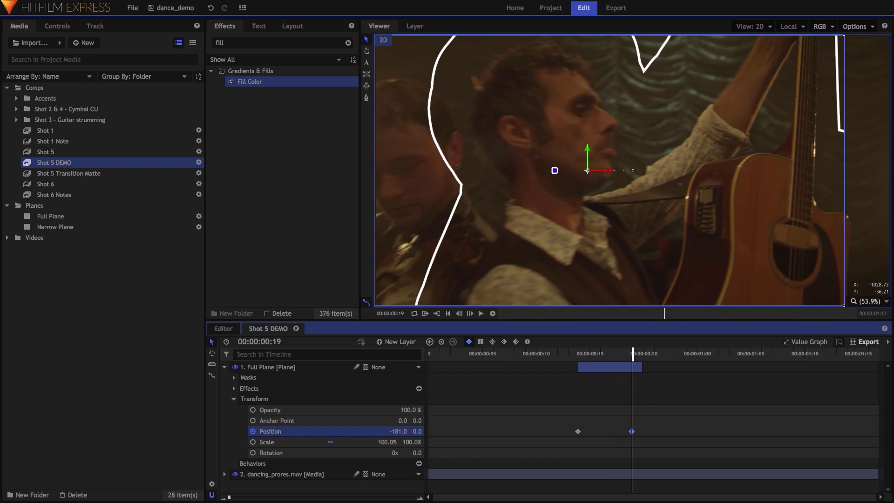
- Step through the frames between the Position keyframes to check how the outline follows the guitarist
key(comma)
key(comma)
key(comma)
key(comma)
key(comma)
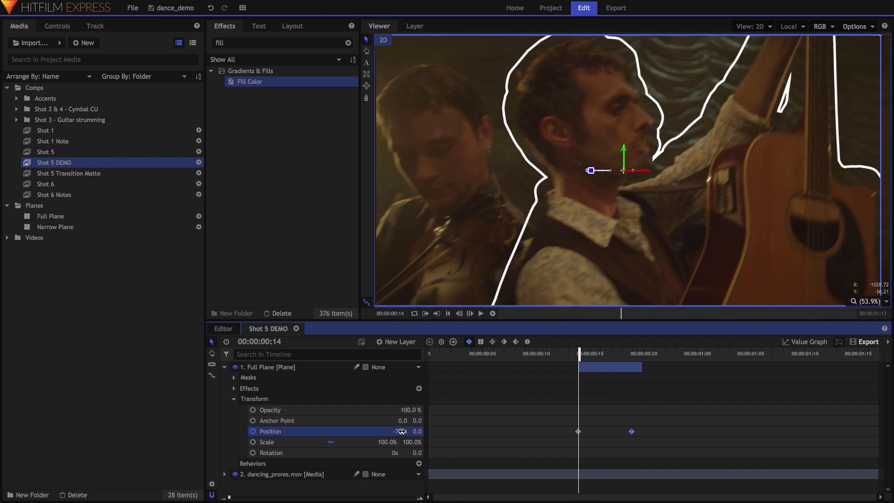
key(period)
key(period)
key(period)
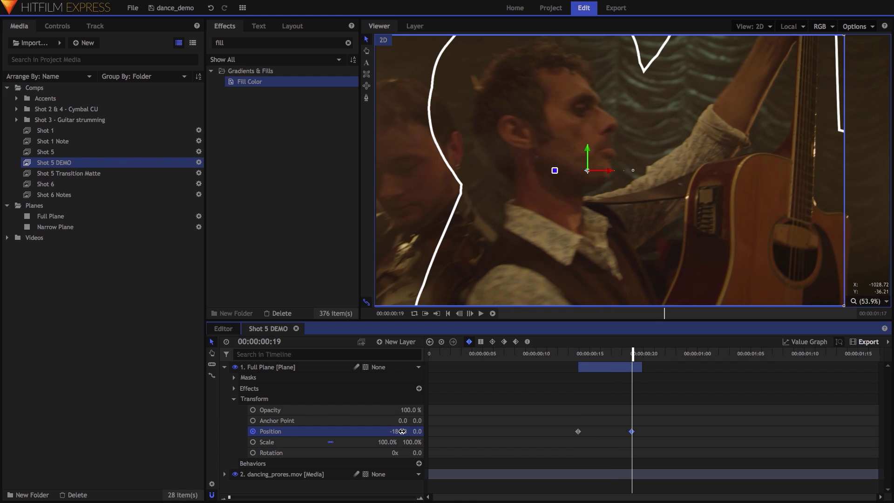
key(comma)
key(comma)
key(comma)
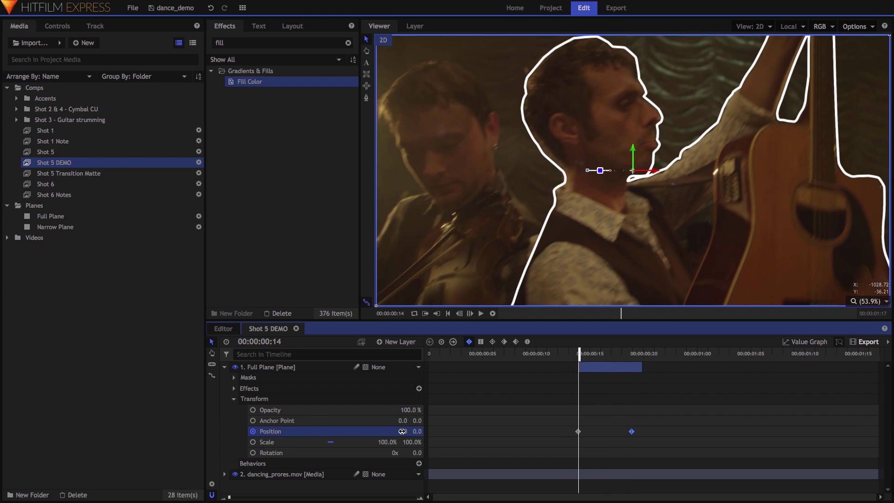
- Hide the outline plane and dancing_prores.mov layers, and add a new Full Plane layer beneath them
click(224, 368)
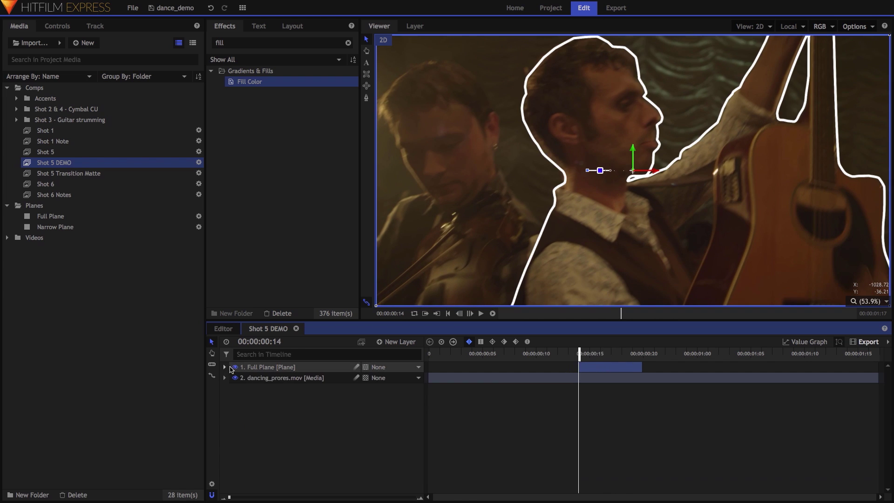
click(235, 368)
click(235, 377)
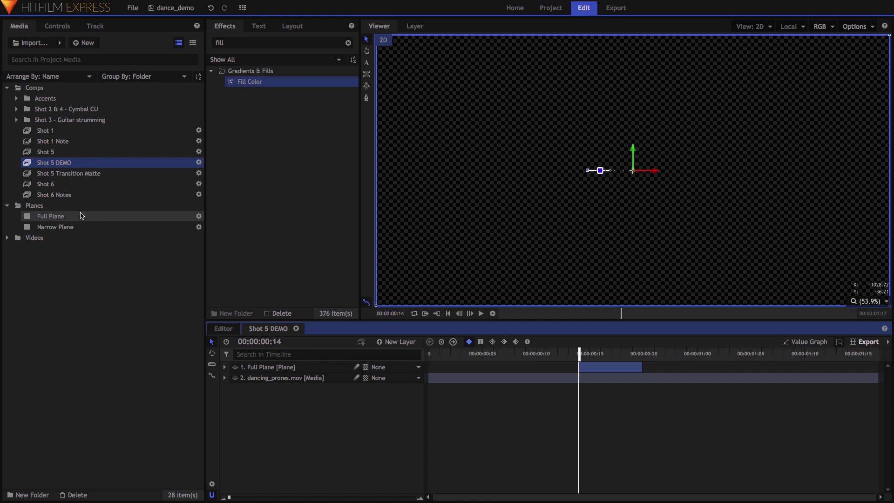
drag(84, 216, 258, 390)
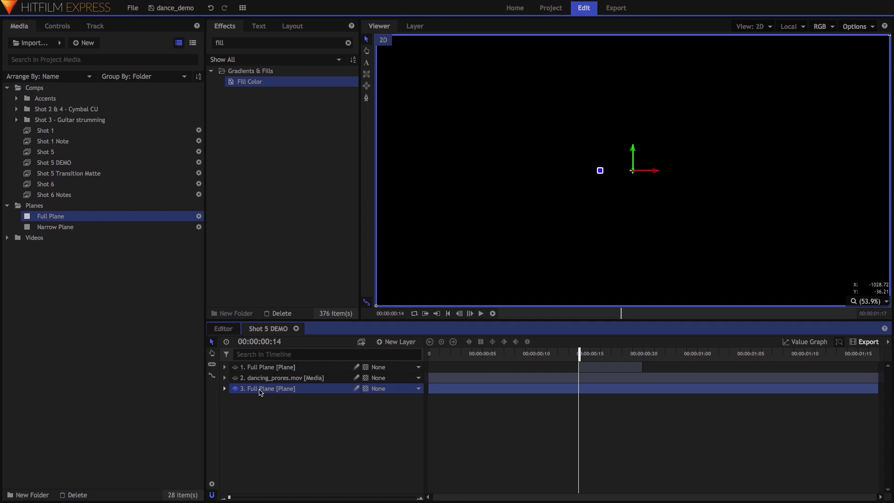
- Apply the Fractal Noise effect to the new Full Plane layer
triple_click(254, 43)
text(frac)
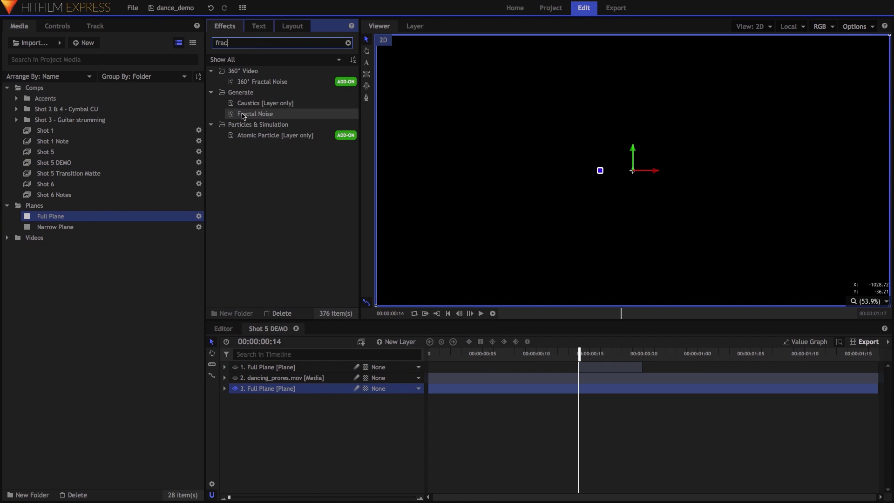
drag(246, 113, 259, 389)
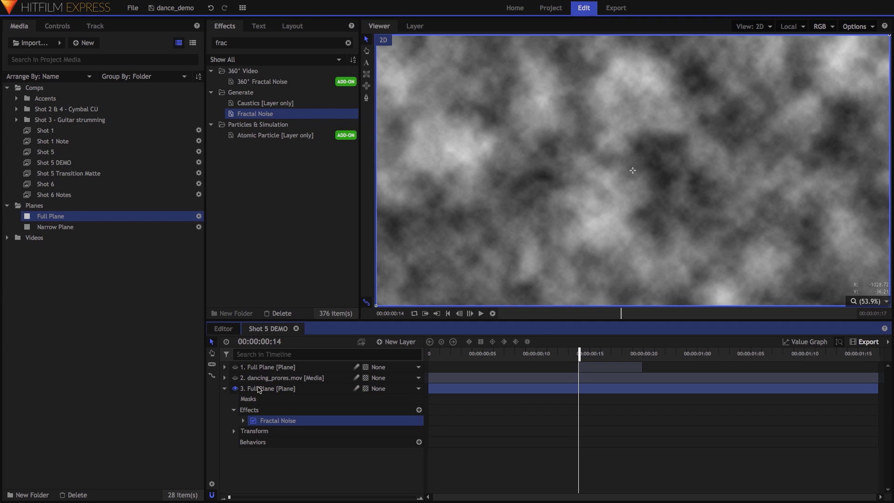
- Set the Fractal Noise Scale to 75 px and its Sub Levels to 2
click(243, 420)
scroll(261, 419, down, 2)
click(252, 450)
scroll(299, 451, down, 3)
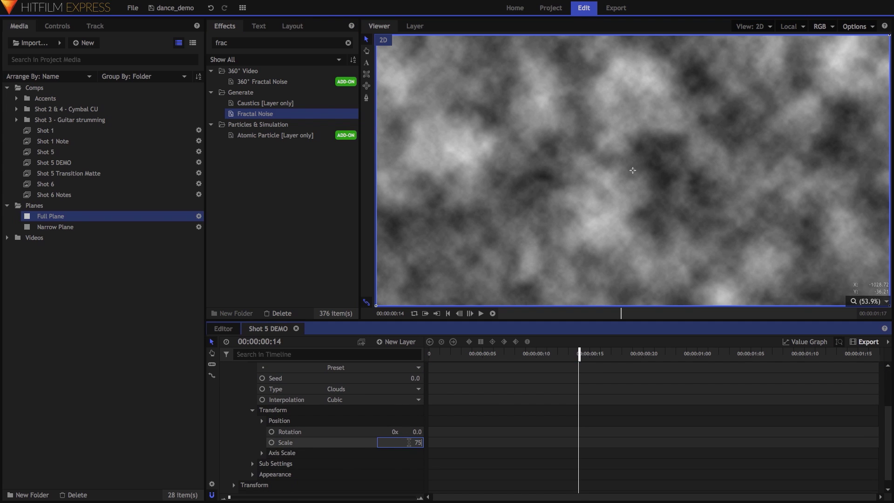
key(Return)
click(253, 463)
scroll(280, 456, down, 3)
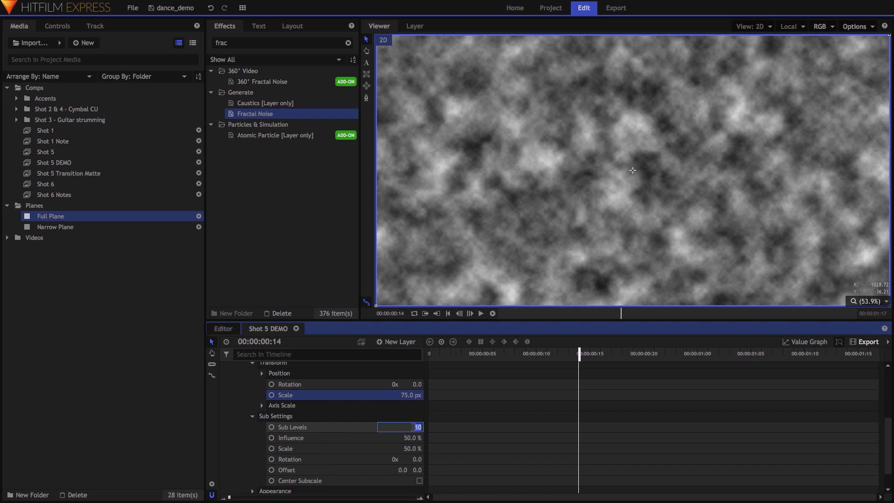
text(2)
key(Return)
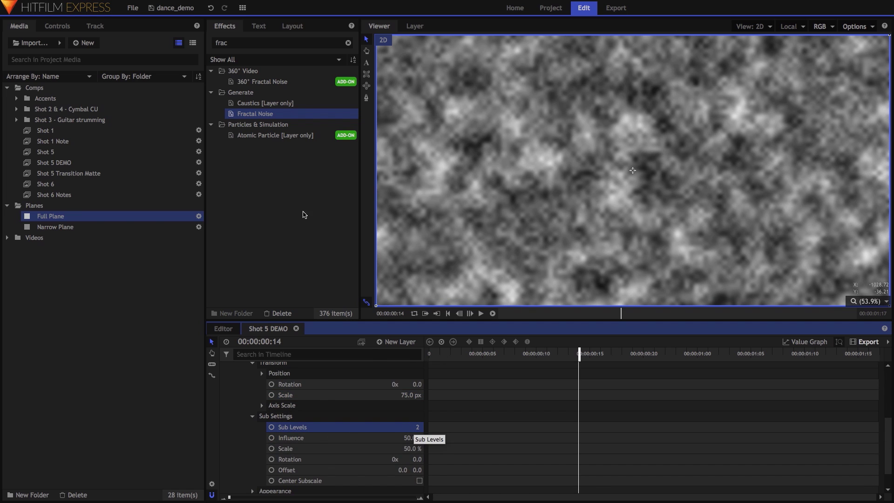
- Apply the Posterize effect to the plane carrying the Fractal Noise
click(233, 43)
text(post)
drag(250, 81, 294, 472)
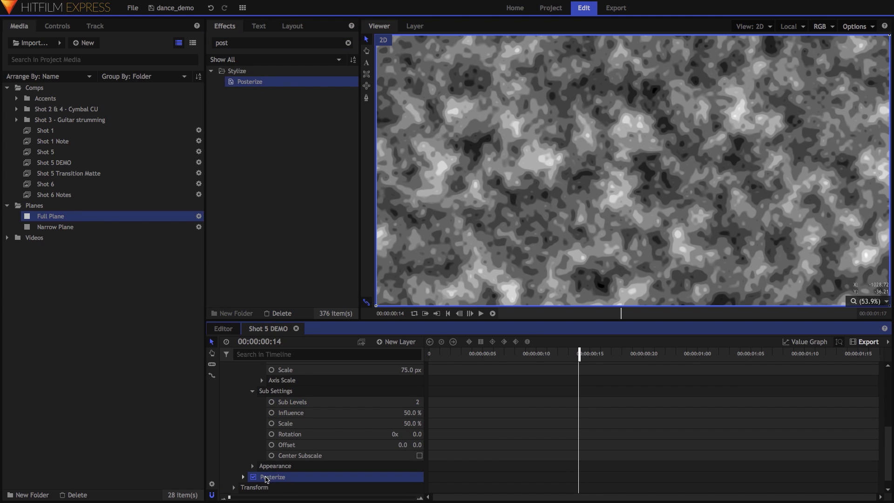
- Set Posterize's Smooth Source to 0, Colors per Channel to 2 and Smooth to 0.01
click(243, 477)
scroll(303, 442, down, 3)
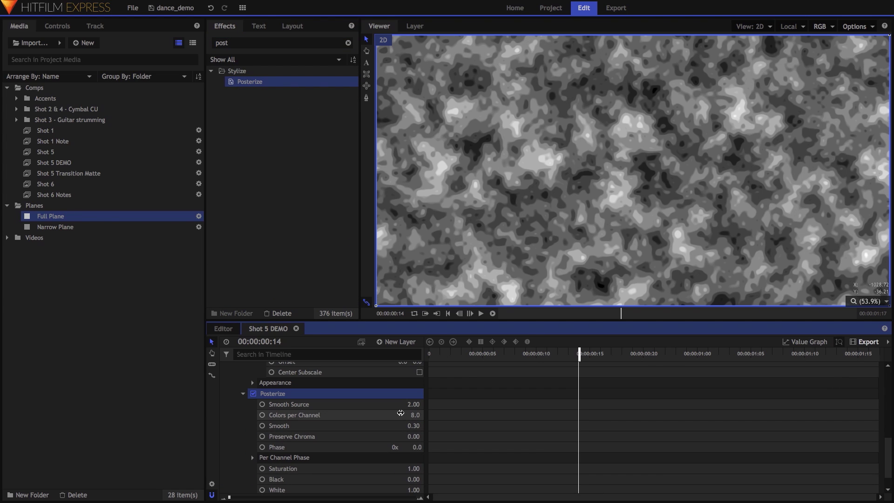
text(0)
key(Return)
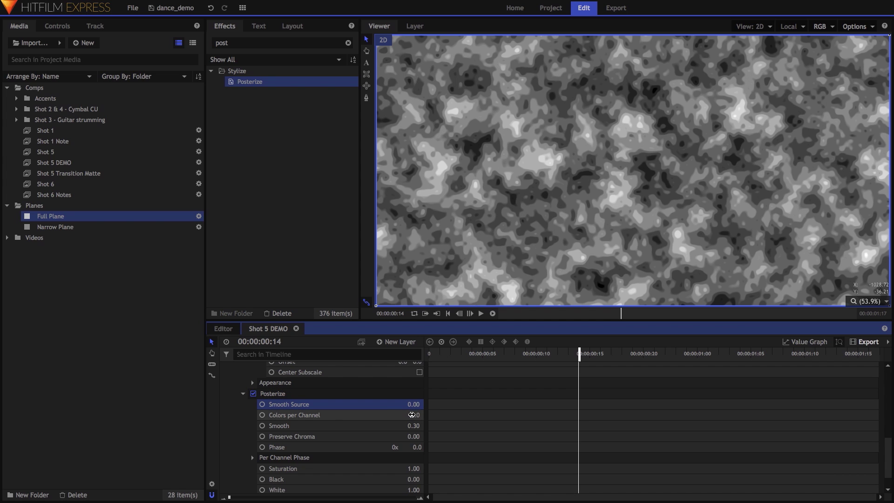
text(2)
key(Return)
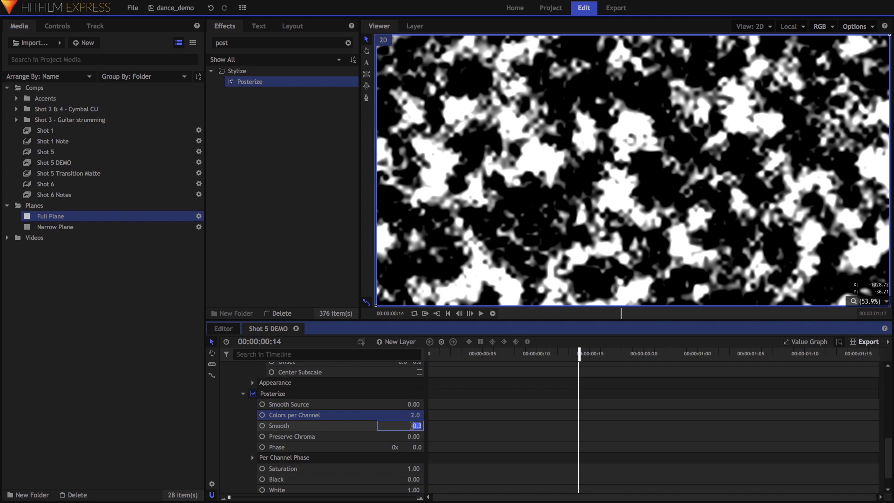
key(Return)
- Set the Fractal Noise Appearance Exposure to 10 and its Offset to -0.86
scroll(359, 429, up, 3)
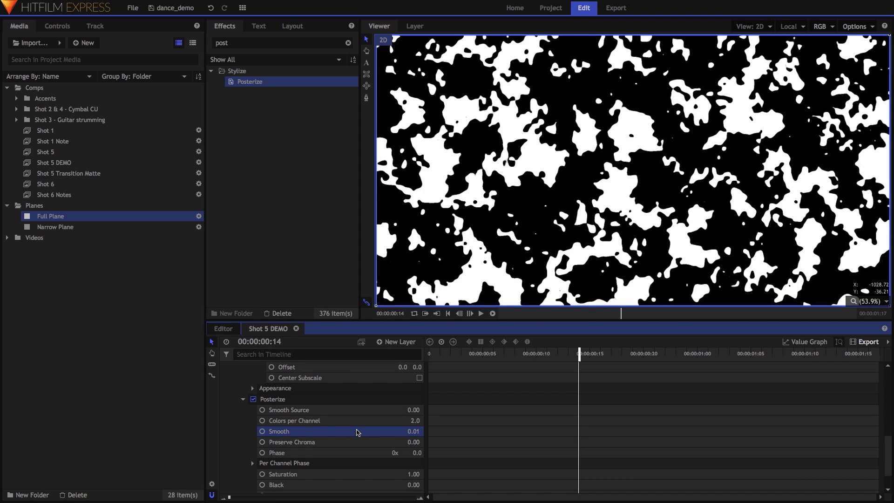
click(252, 439)
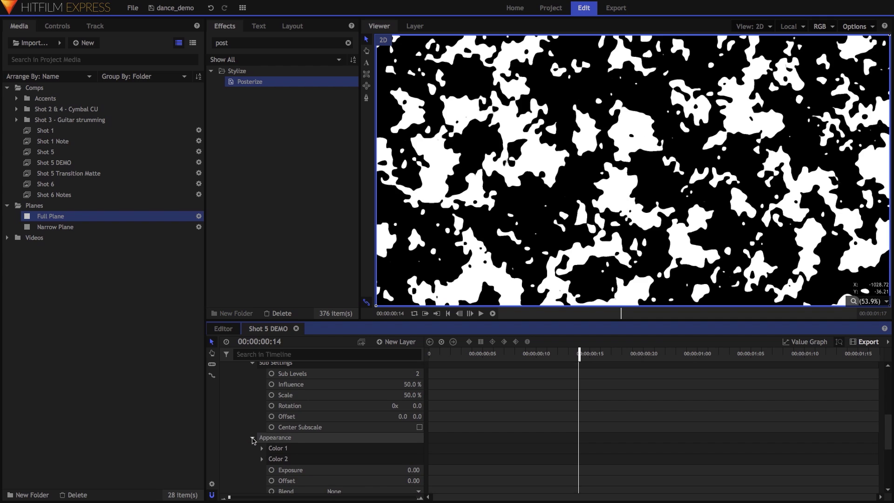
scroll(279, 445, down, 1)
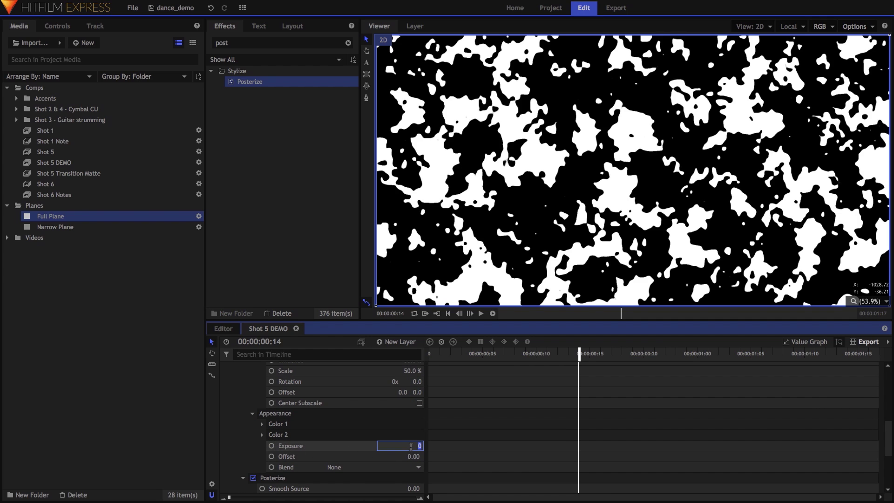
drag(407, 447, 410, 447)
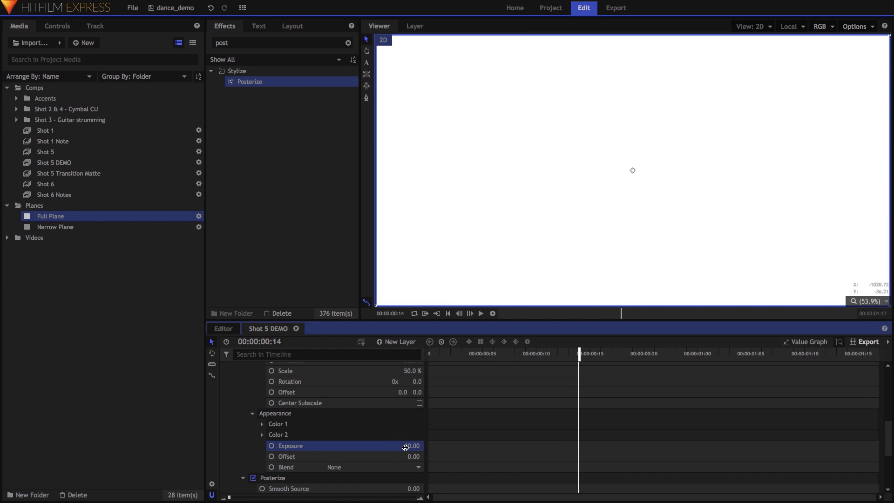
click(415, 457)
key(Return)
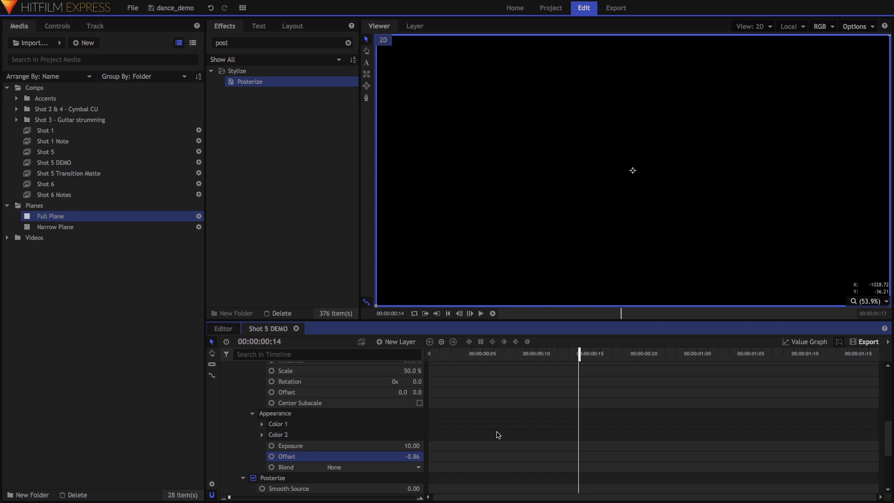
- Keyframe the Appearance Offset at 00:00:00:14, and add a Manual Bezier keyframe of -0.04 at 00:00:00:24
click(272, 456)
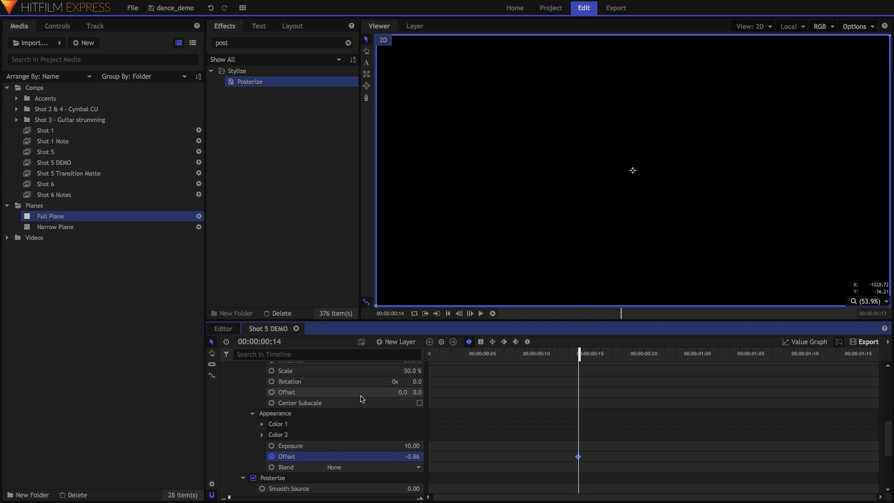
key(Right)
key(Right)
key(Right)
key(Right)
key(Right)
key(Right)
key(Right)
key(Right)
key(Right)
key(Right)
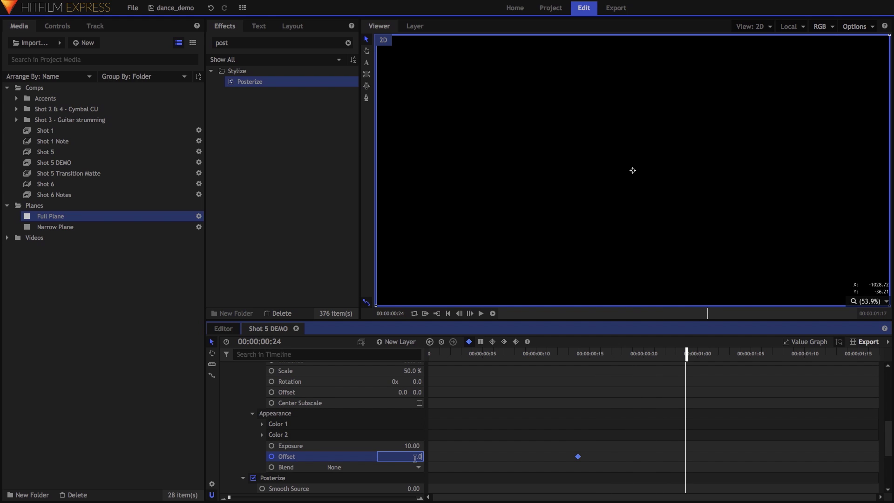
key(Return)
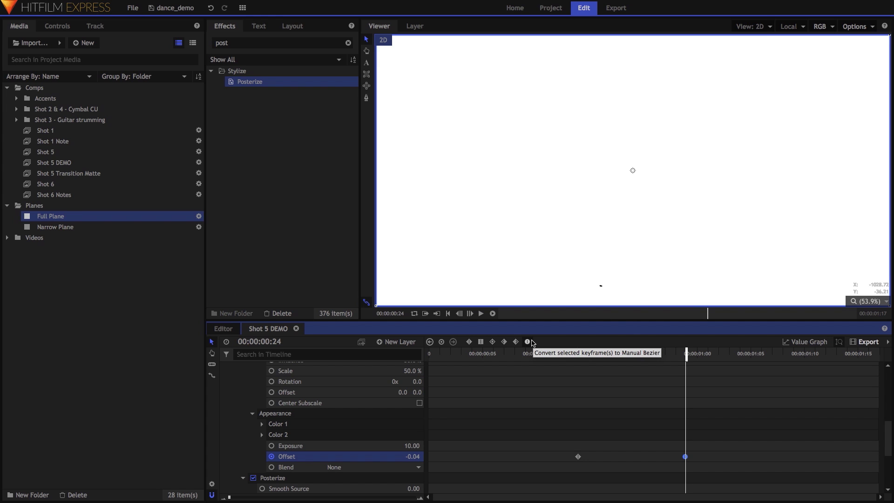
- Step through the frames between the Offset keyframes to examine the noise pattern's transition
key(Left)
key(Left)
key(Left)
key(Left)
key(Left)
key(Left)
key(Left)
key(Left)
key(Left)
key(Left)
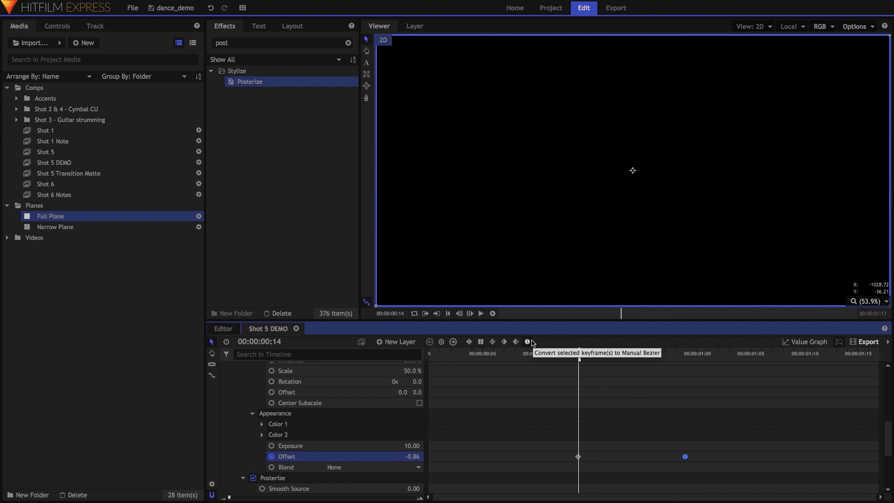
key(Right)
key(Right)
key(Right)
key(Right)
key(Right)
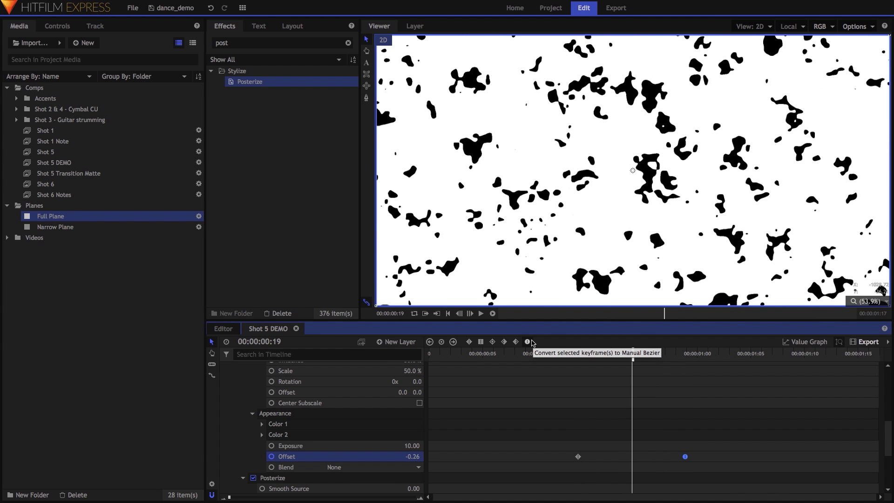
- Hide the fractal plane and add a Grade layer directly above it, below dancing_prores.mov
scroll(260, 396, up, 10)
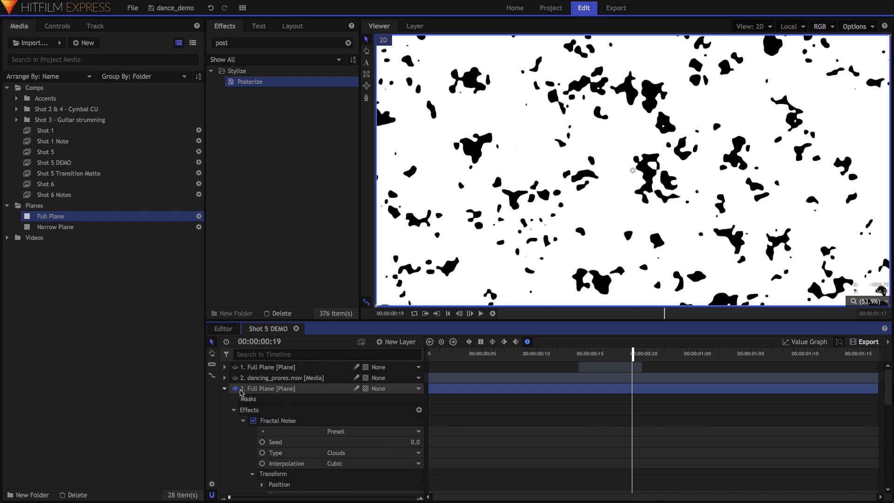
click(225, 389)
click(234, 389)
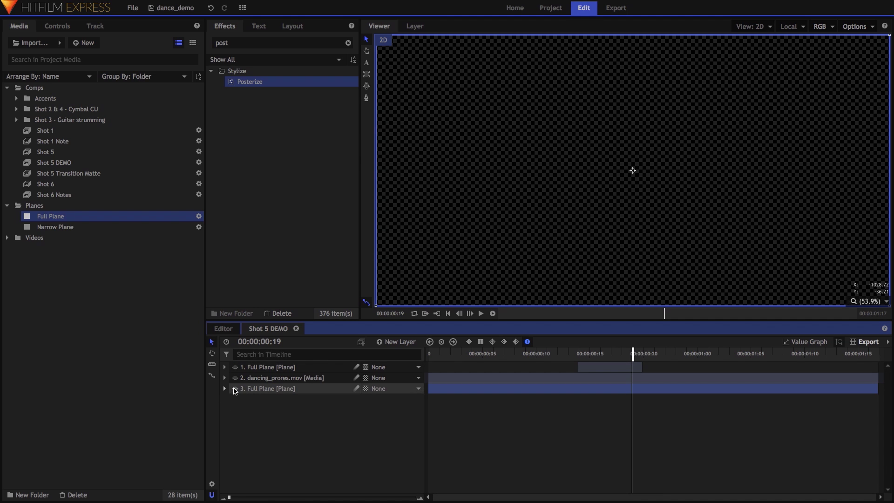
click(396, 345)
click(391, 374)
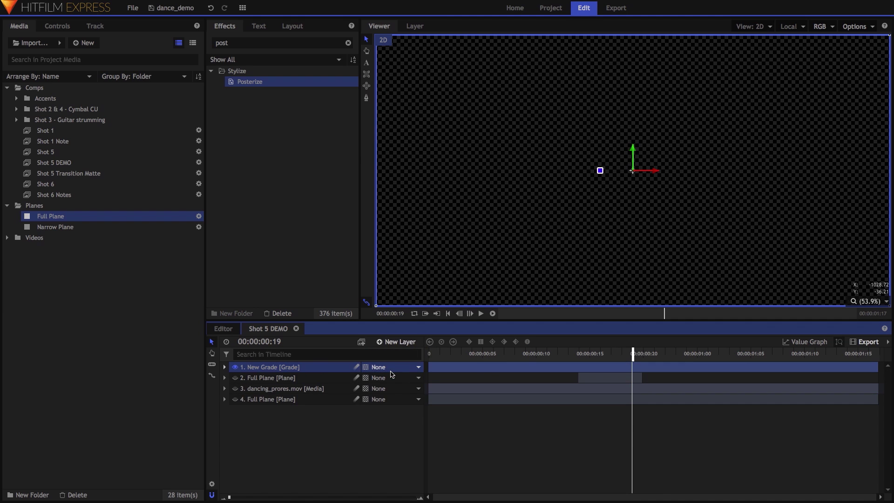
drag(318, 367, 306, 391)
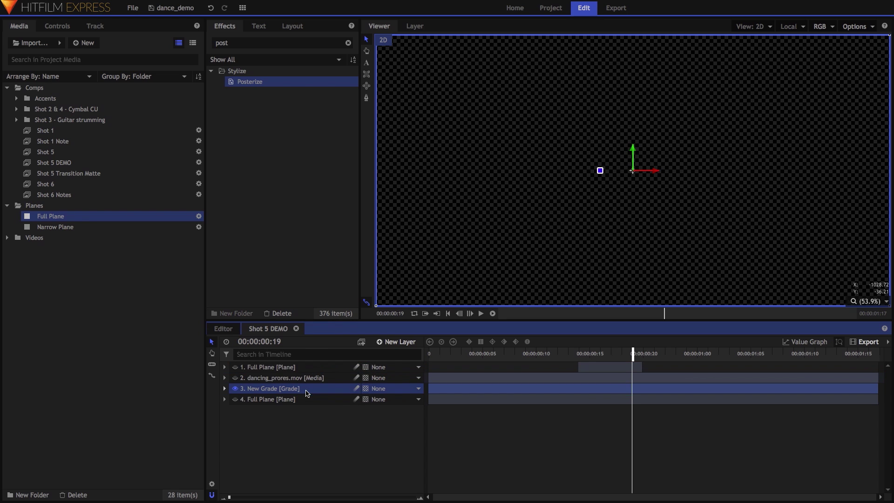
- Apply the Set Matte effect to the outline's Full Plane layer
click(236, 43)
text(matte)
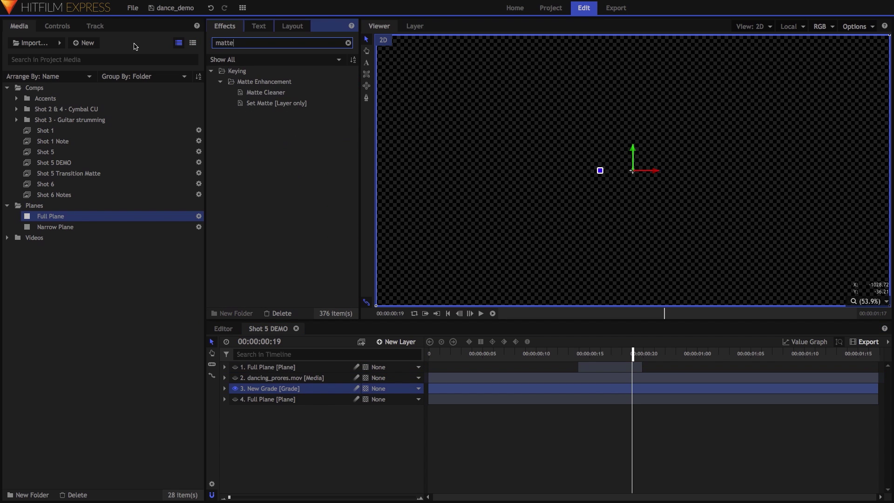
drag(251, 104, 249, 367)
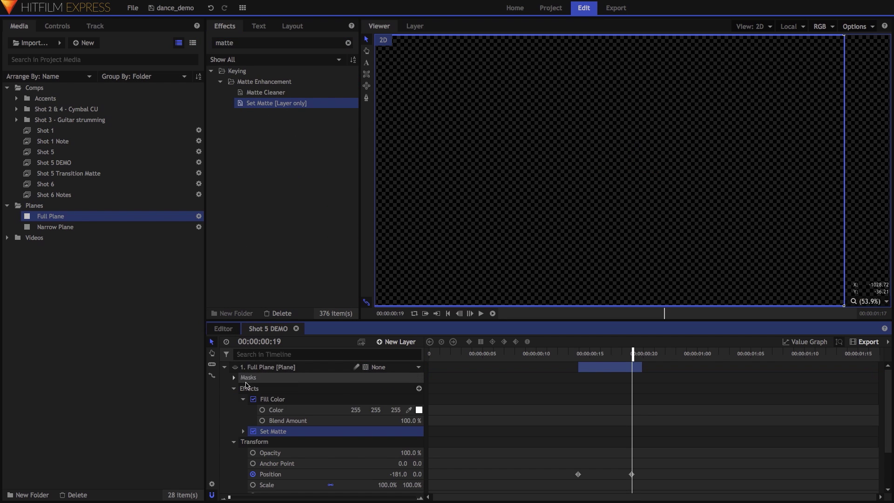
scroll(263, 401, down, 1)
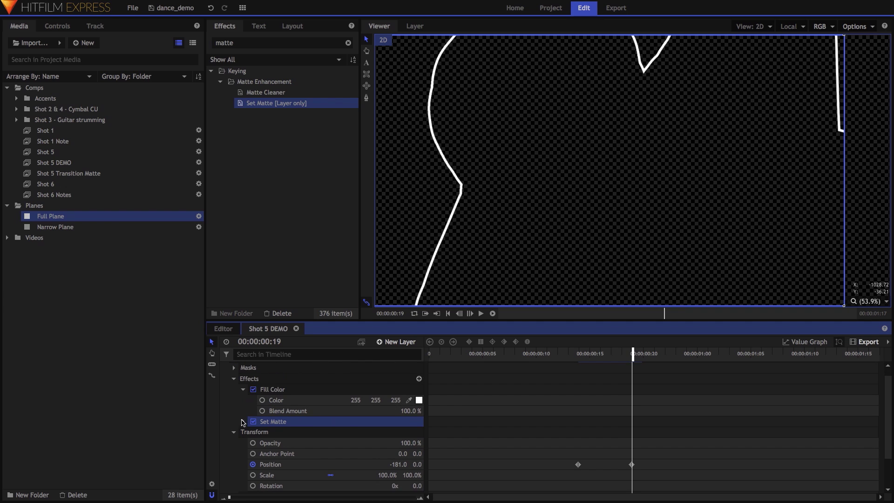
- Set Set Matte's source layer to New Grade, Matte Source to Luminance and Blend to Subtract, and show the dancing_prores.mov layer
click(243, 421)
click(372, 433)
click(368, 448)
click(368, 454)
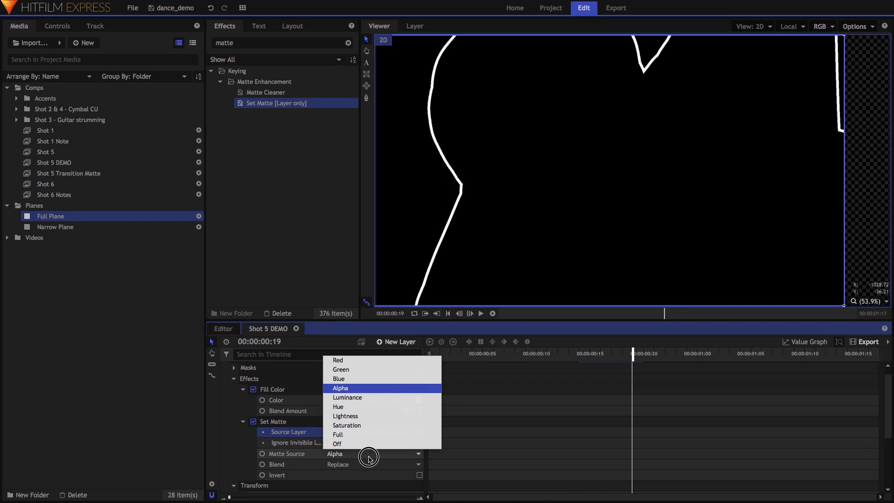
click(354, 400)
click(357, 465)
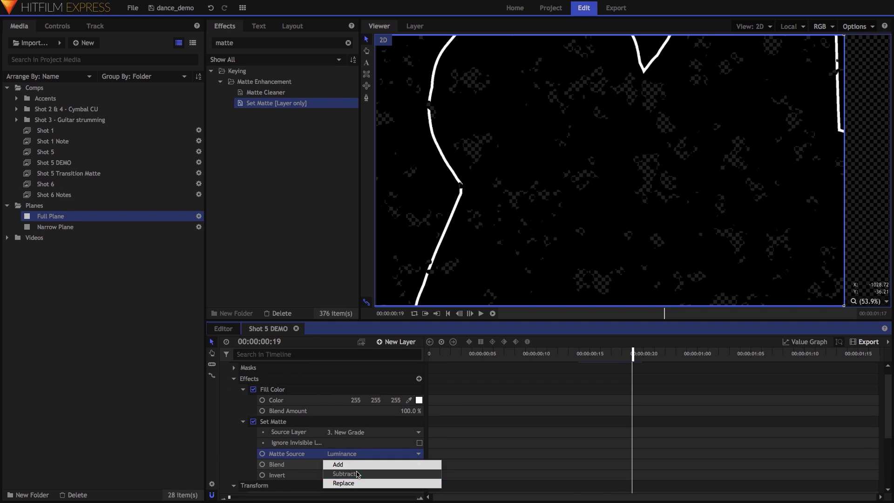
click(355, 474)
scroll(344, 461, down, 5)
click(235, 467)
- Play and step through the footage from 00:00:00:14 to check how the matte breaks up the outline
click(578, 354)
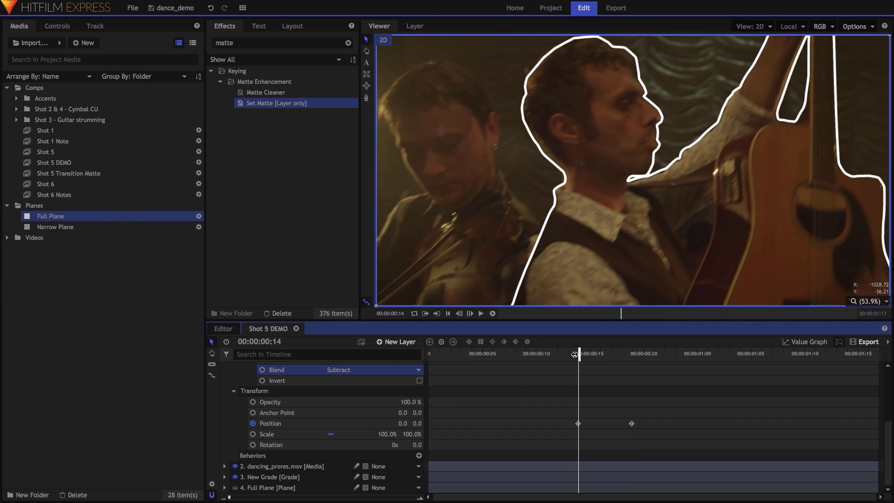
key(space)
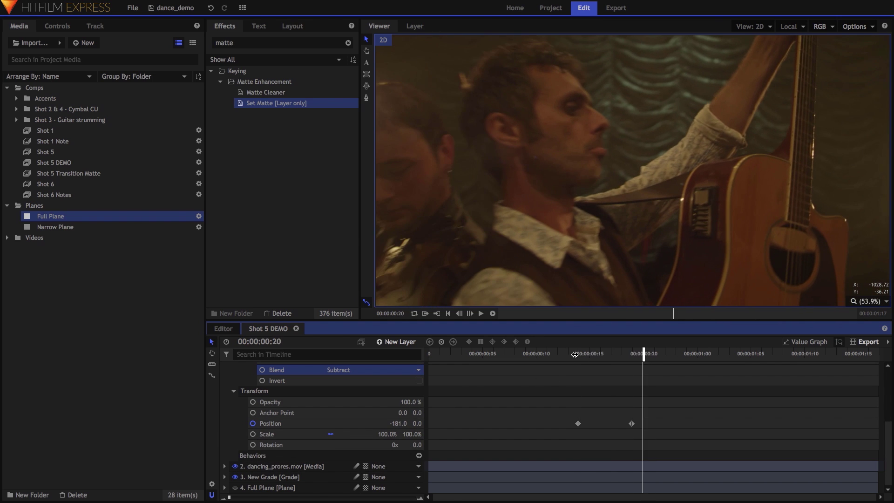
key(comma)
key(comma)
key(comma)
key(comma)
key(comma)
key(comma)
key(comma)
key(comma)
key(space)
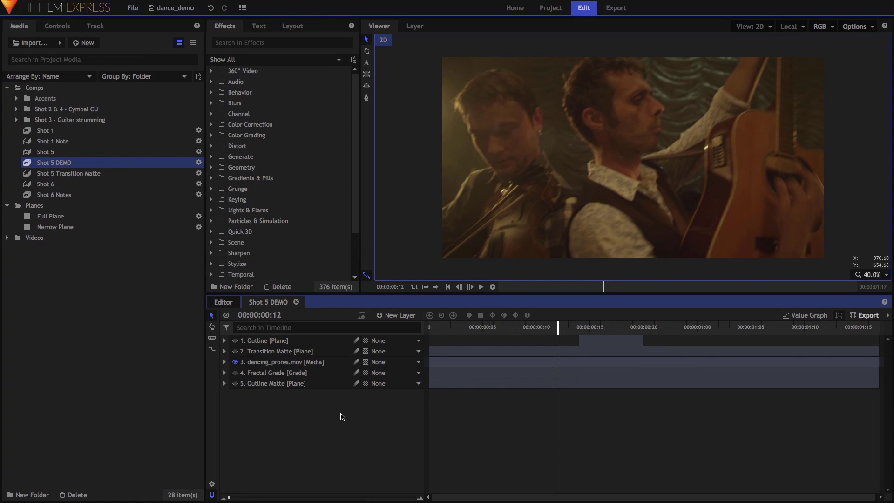
- Set the Transition Matte plane's opacity to 50% and make the layer visible over the footage
click(334, 353)
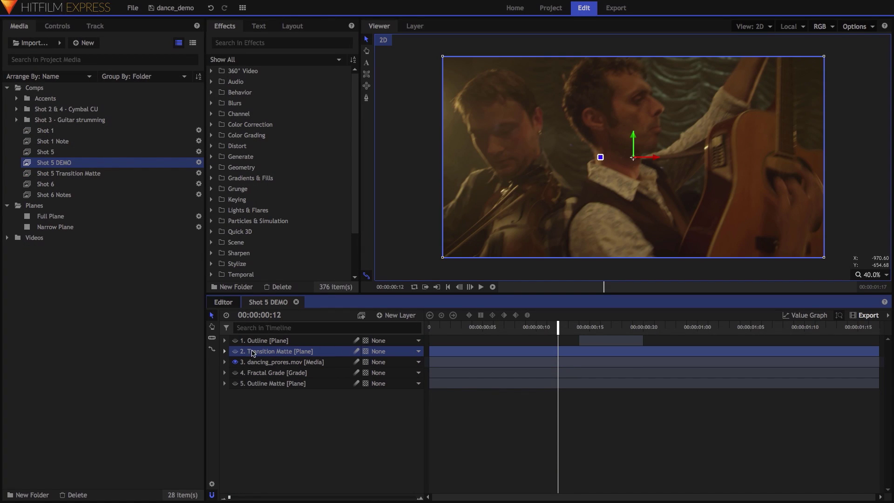
click(224, 352)
click(234, 372)
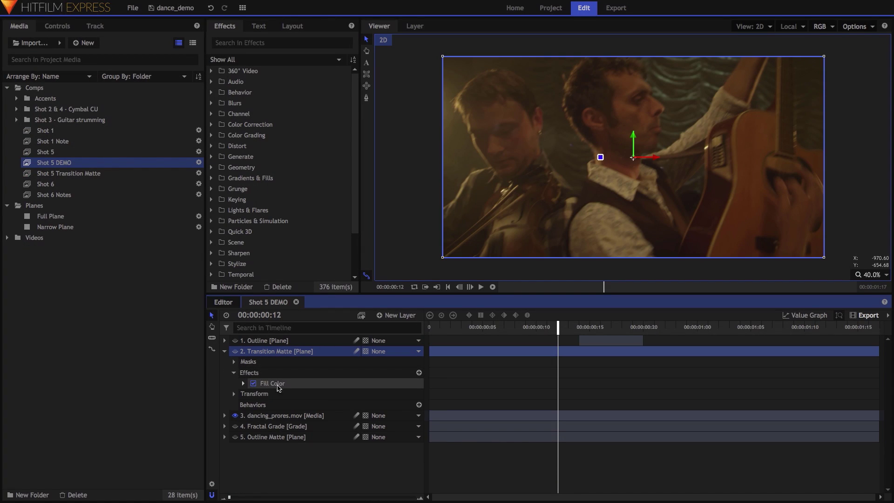
click(239, 395)
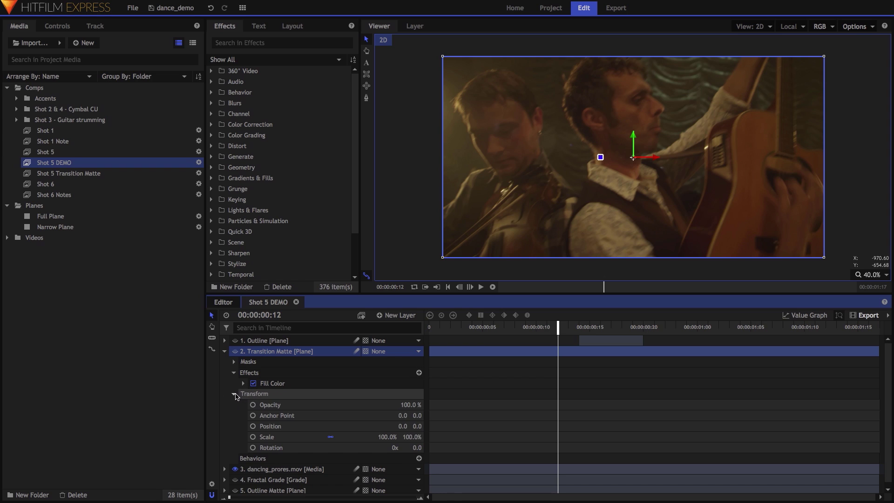
key(Return)
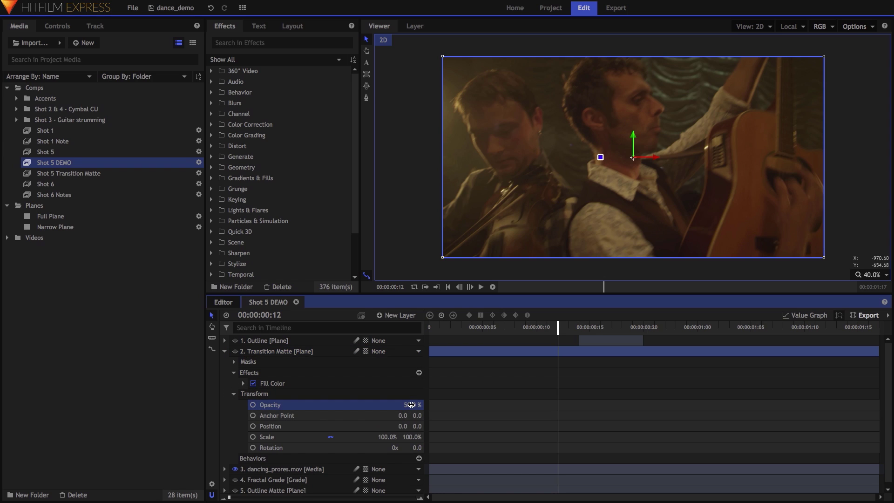
click(236, 352)
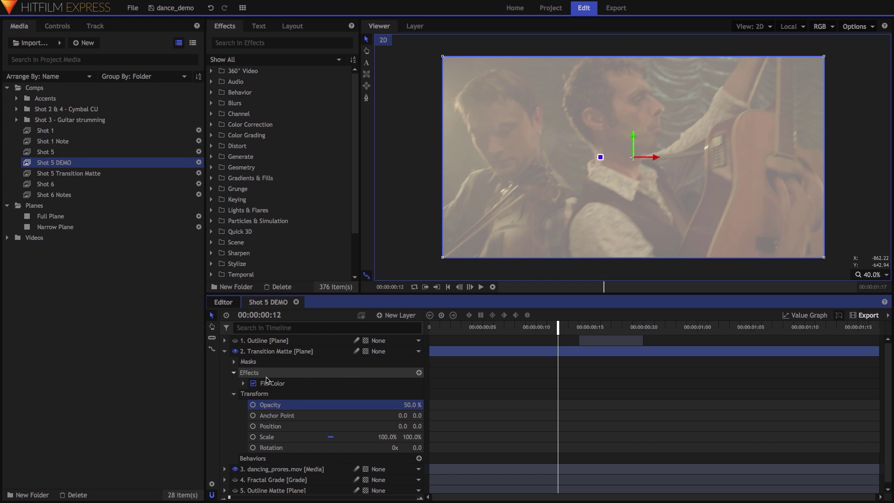
- Inspect the Transition Matte's two mask shapes, toggling the second mask off and on to compare their coverage
click(232, 363)
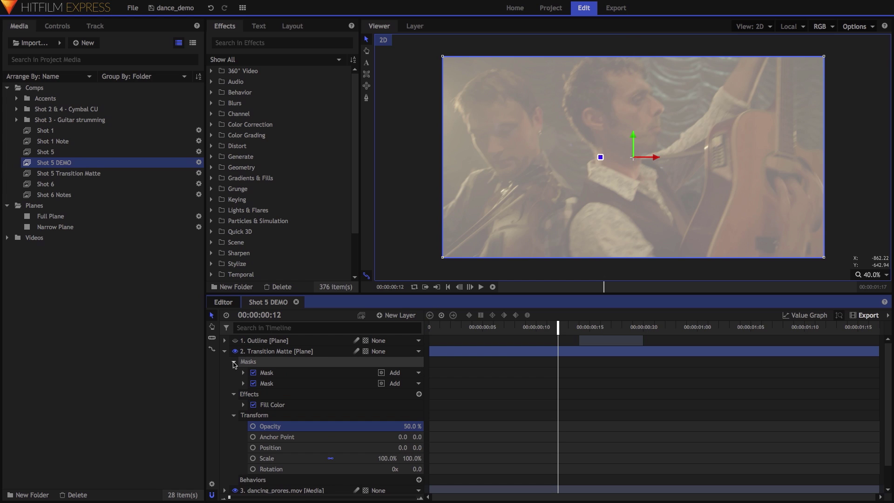
click(282, 372)
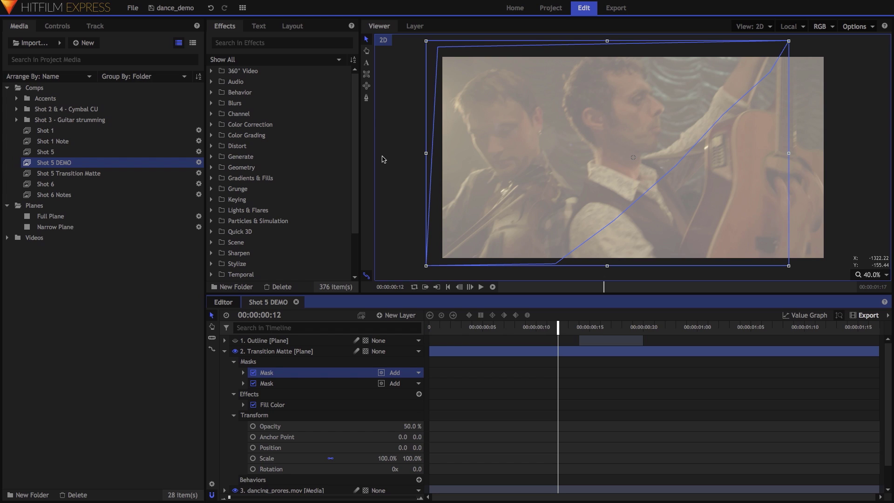
click(366, 99)
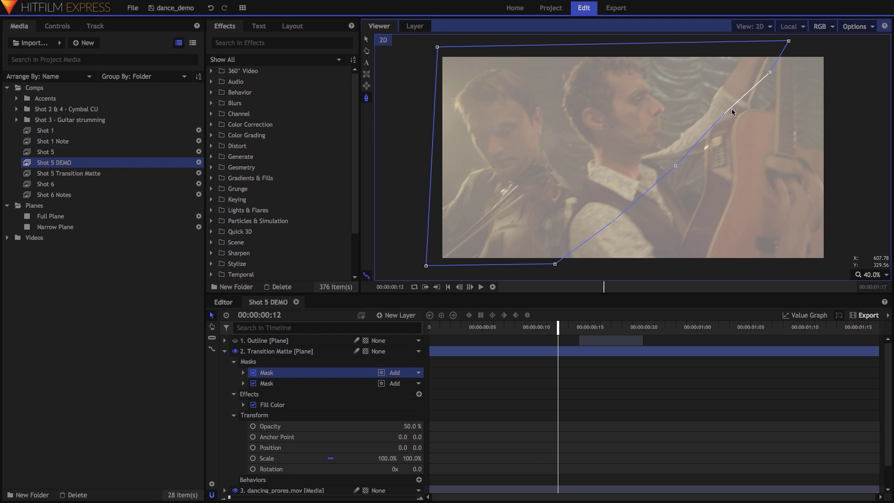
click(332, 383)
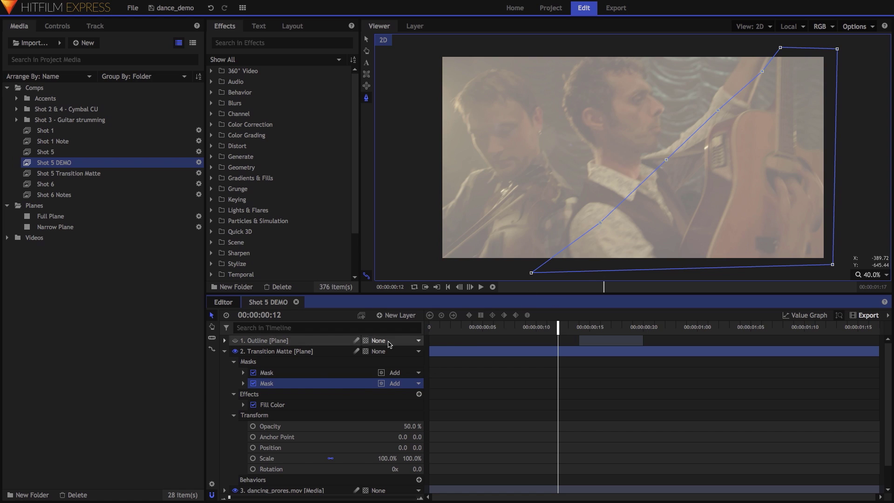
click(254, 384)
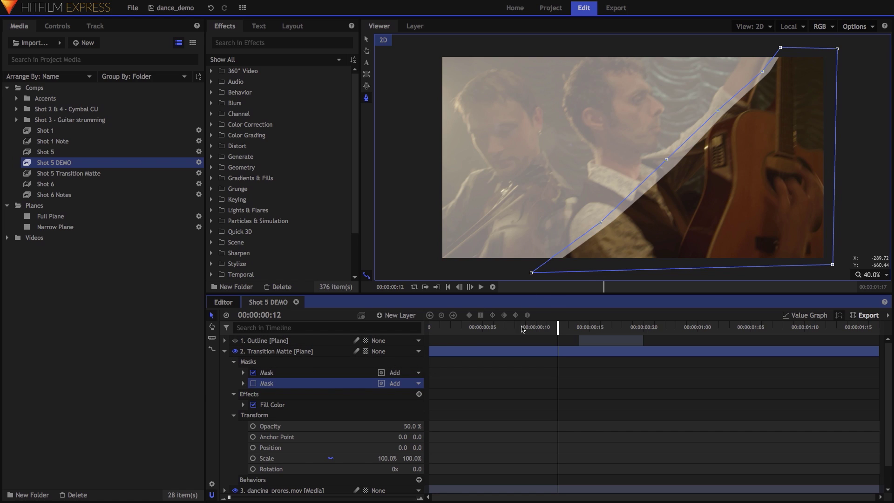
click(253, 384)
- Reveal both masks' Path keyframes and step through the second mask's animation from 00:00:01:01 to 00:00:01:06
click(243, 373)
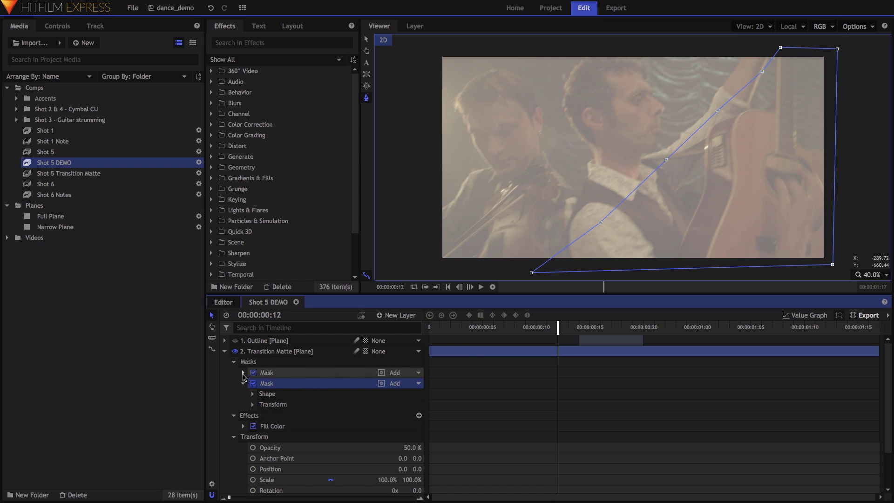
click(243, 405)
click(253, 394)
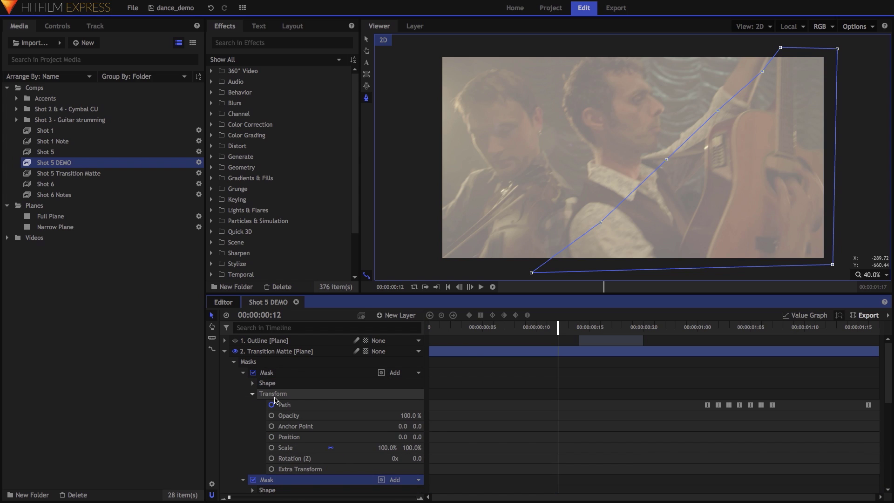
scroll(569, 399, down, 2)
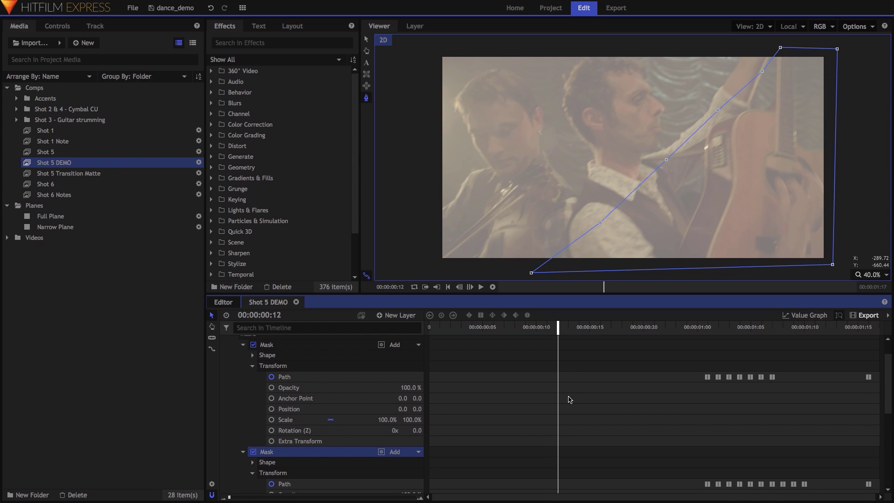
click(708, 328)
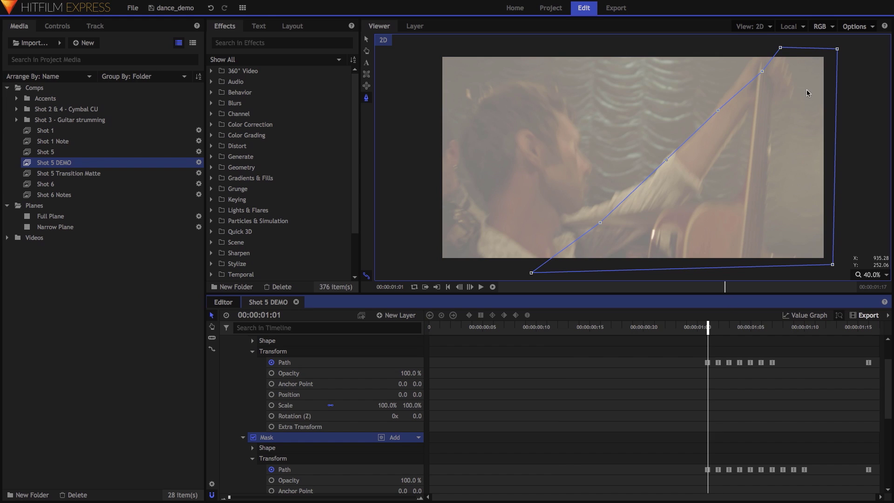
key(Right)
key(Right)
key(Right)
key(Right)
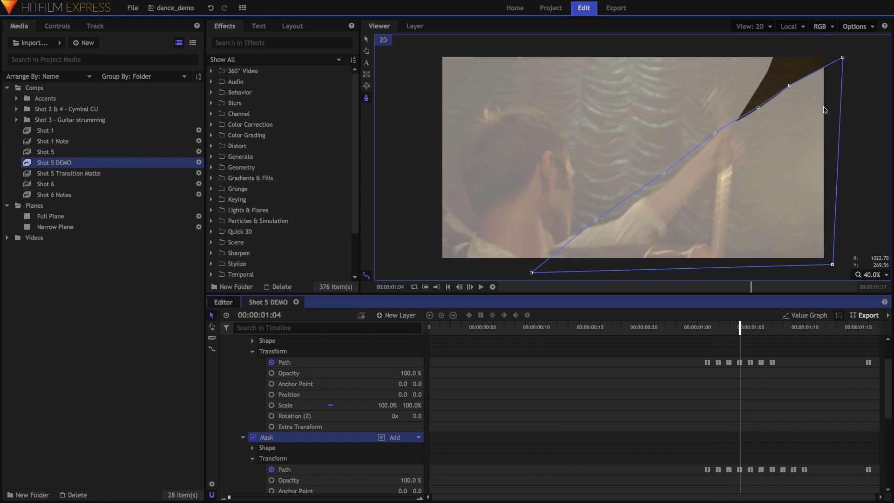
key(Right)
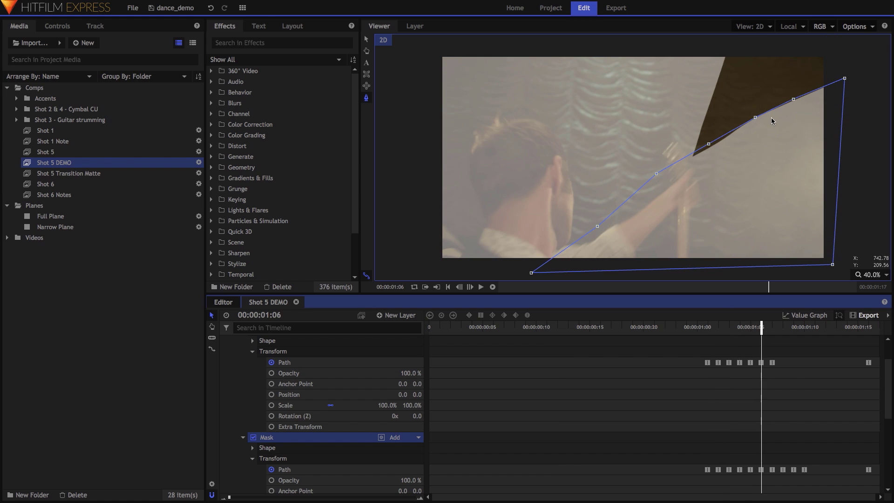
- Step through the first mask's animation from 00:00:01:06 to 00:00:01:16, and check the second mask's shape at that final keyframe
scroll(345, 336, up, 2)
click(324, 342)
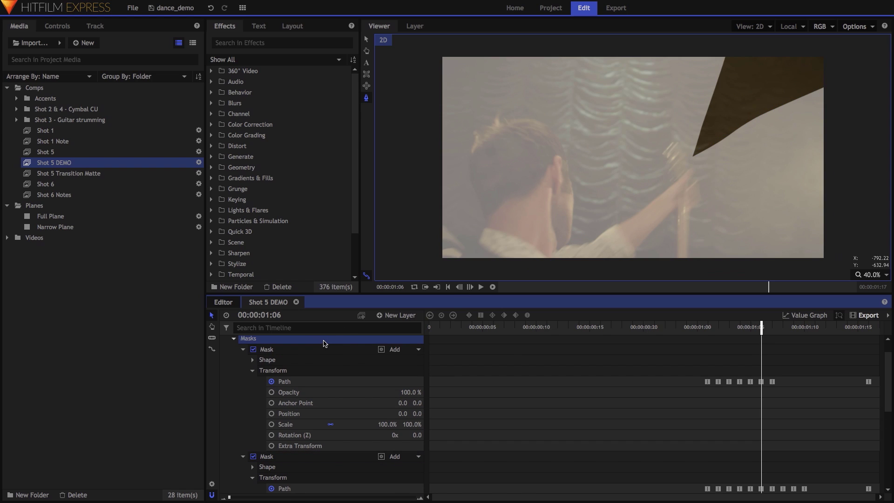
scroll(324, 345, up, 1)
click(321, 363)
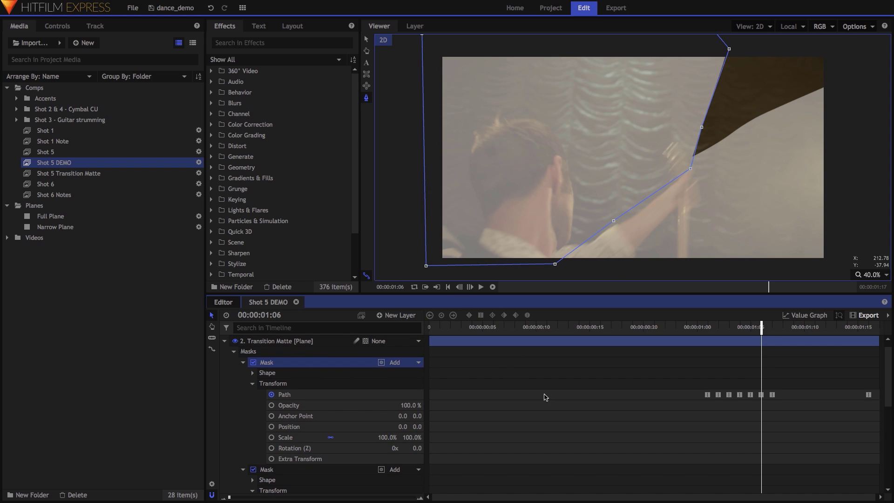
key(Right)
key(Right)
key(Right)
key(Right)
key(Right)
key(Right)
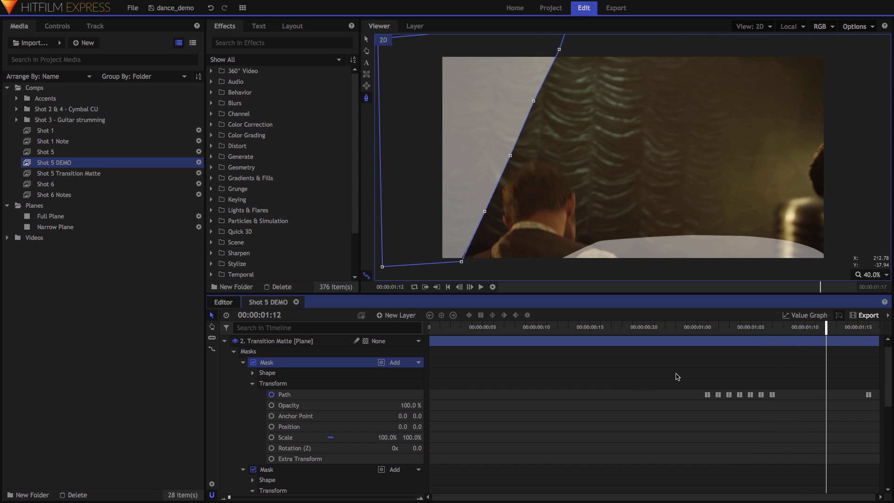
key(Right)
key(Right)
key(Right)
key(Right)
scroll(391, 426, down, 1)
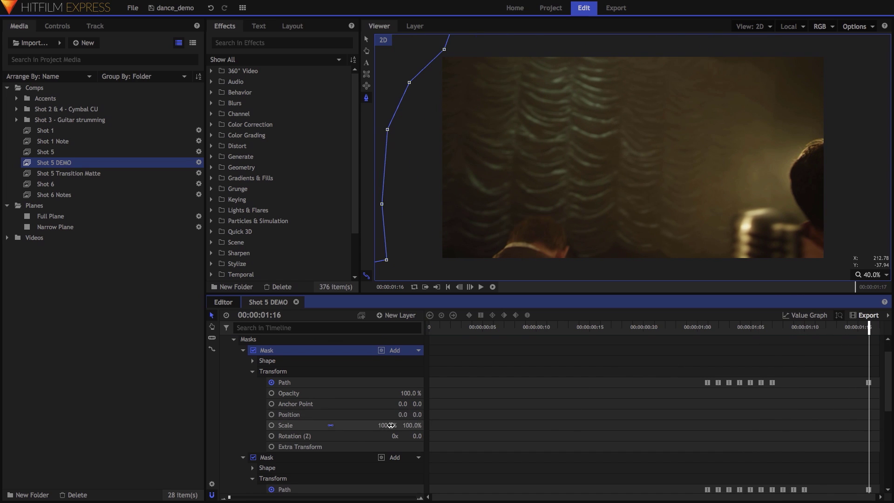
scroll(391, 425, down, 1)
click(359, 443)
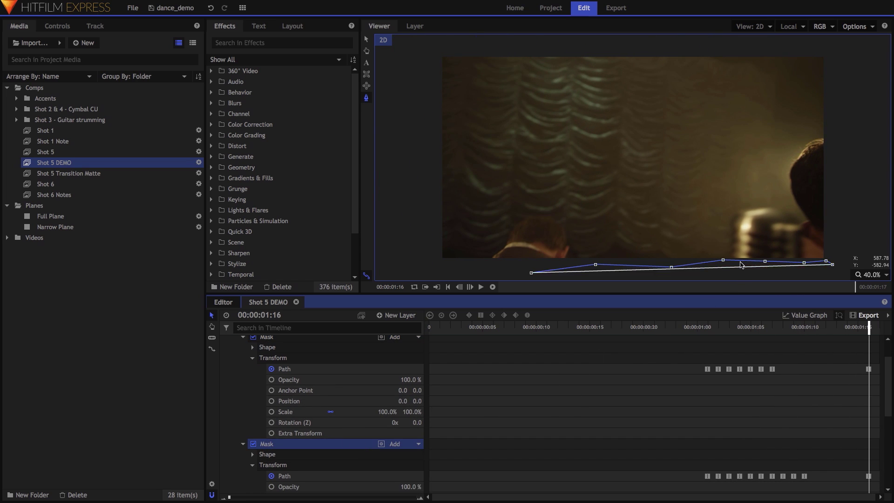
- Collapse the mask properties and set the Transition Matte layer's opacity to 100%
scroll(242, 356, up, 1)
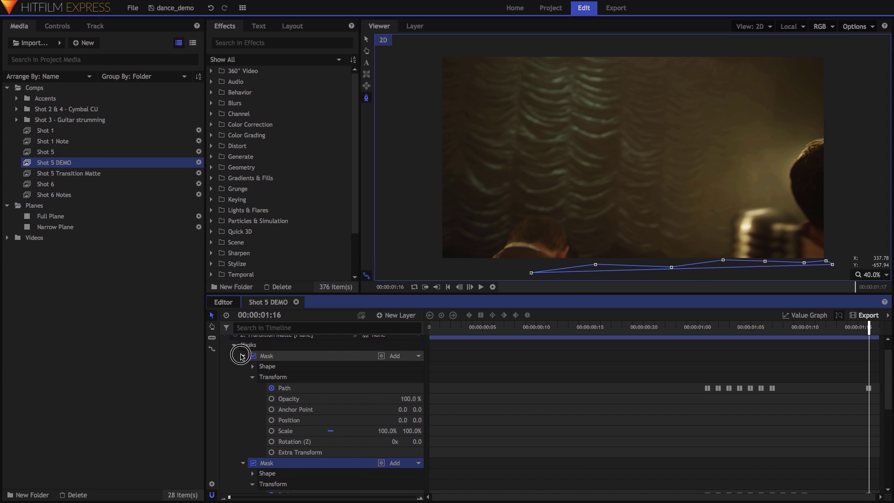
click(242, 357)
click(242, 356)
click(243, 366)
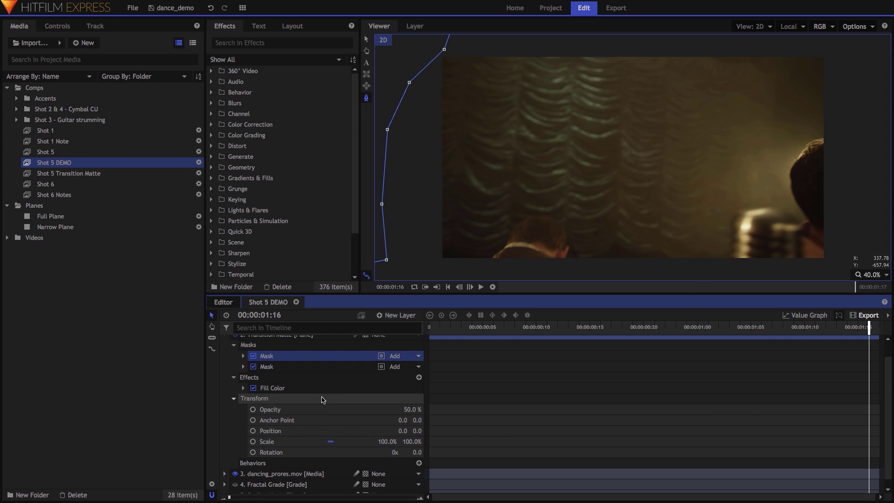
click(407, 410)
scroll(247, 389, up, 1)
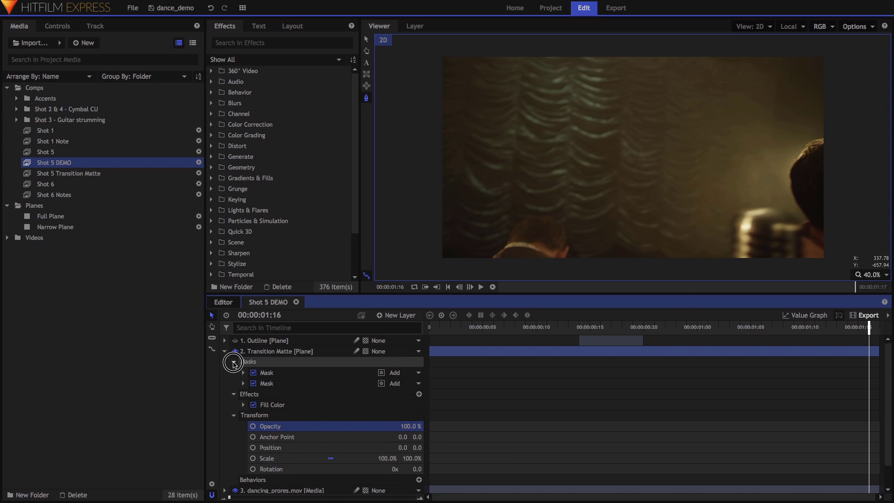
click(234, 363)
- Make the Transition Matte layer into a composite shot named Transition Matte Composite Shot, using Selected Layer properties and Move with Layer
right_click(332, 352)
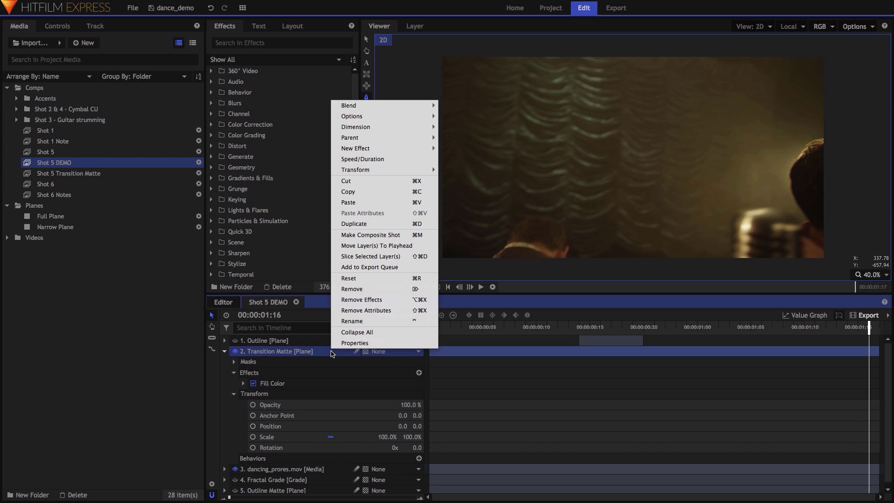
click(370, 236)
click(479, 257)
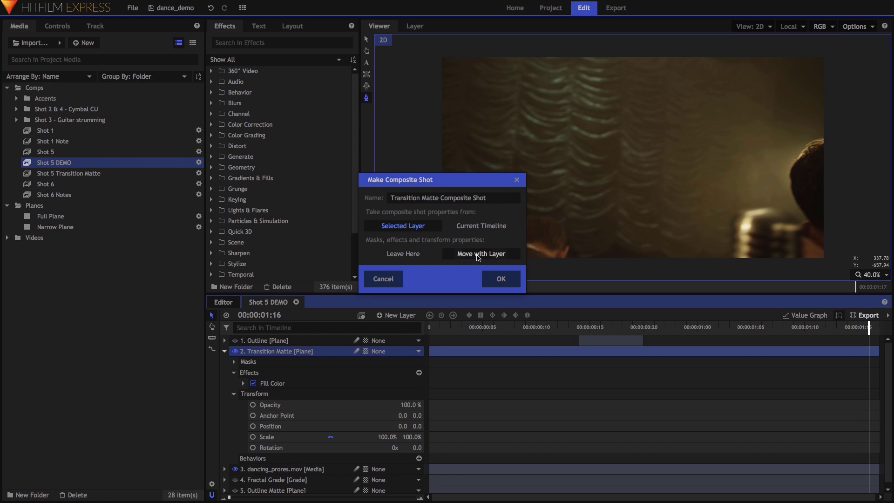
click(495, 278)
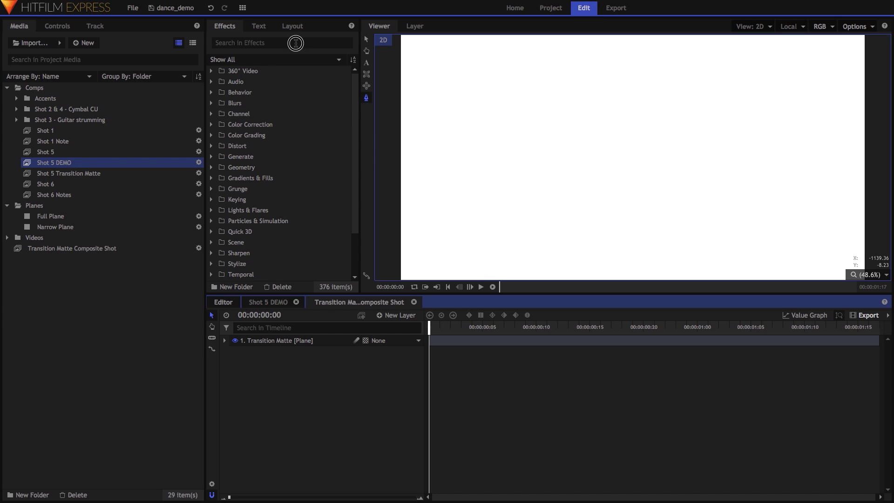
- Apply the Heat Distortion effect to the Transition Matte plane in its new composite shot
click(297, 42)
text(heat)
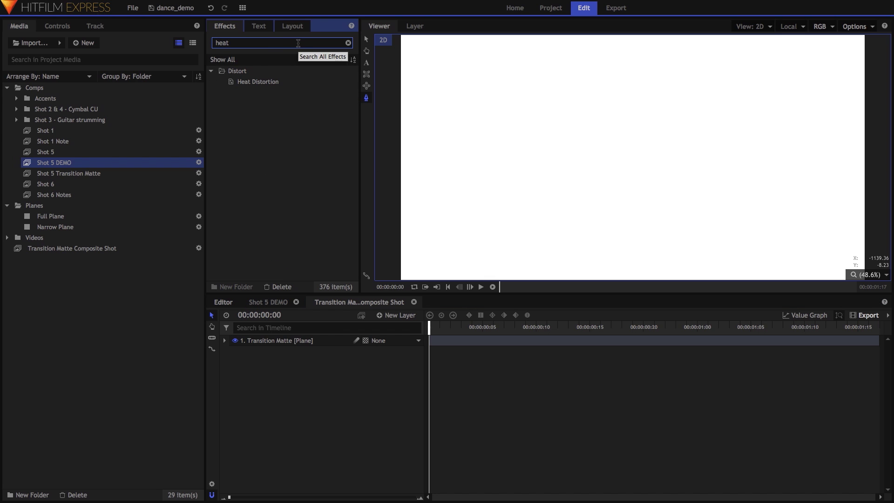
drag(256, 81, 265, 210)
drag(270, 342, 270, 342)
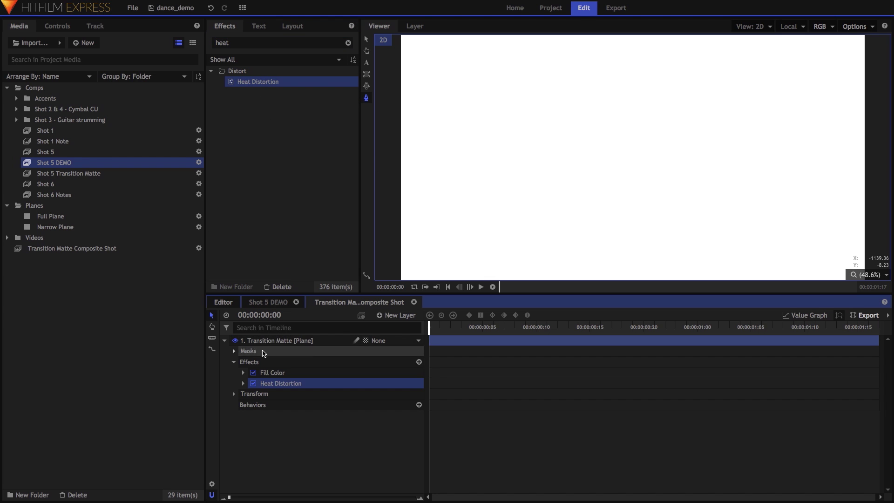
- Set Heat Distortion's Scale to 40 px, Distortion to 66, and both Diffusion Bias and Diffusion Strength to 0
click(243, 384)
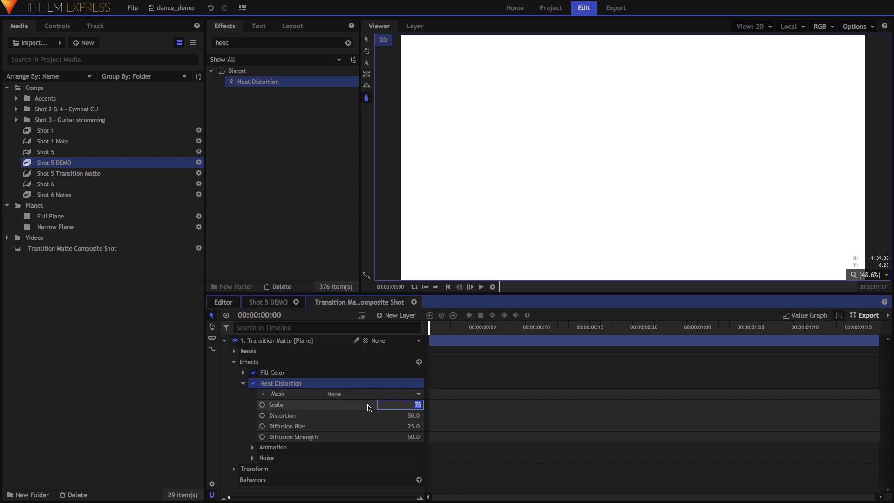
key(Tab)
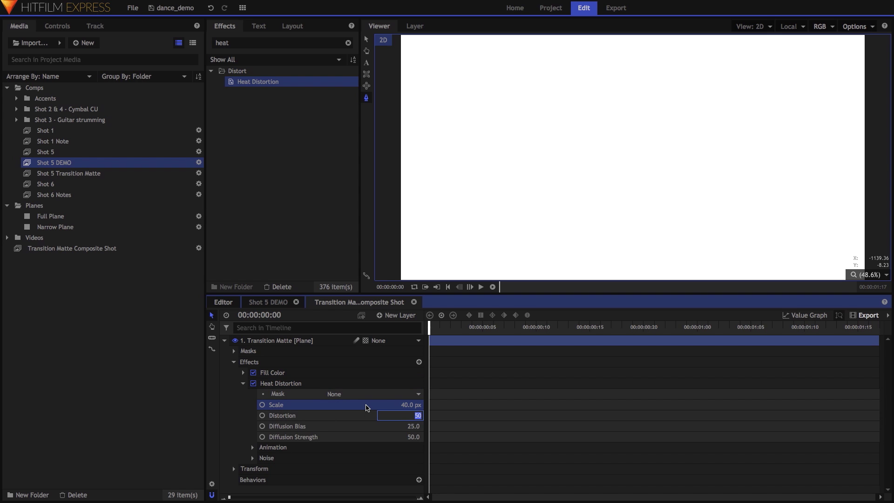
key(Tab)
text(0)
key(Tab)
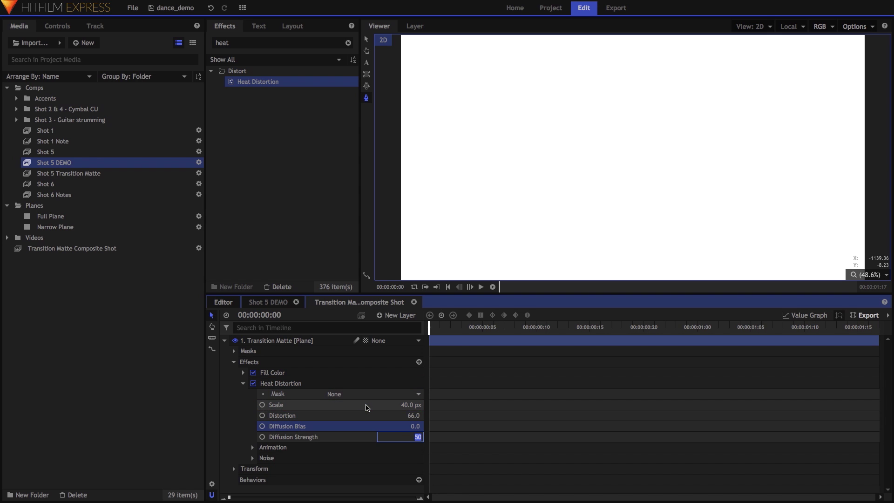
key(Tab)
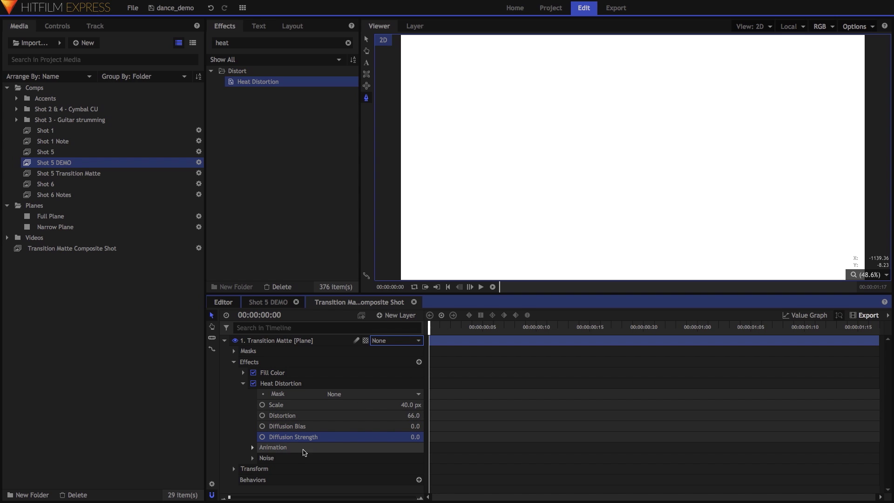
- Set Heat Distortion's Wind Speed to 0 px/s and check the matte's distorted edges at 00:00:01:09
click(252, 448)
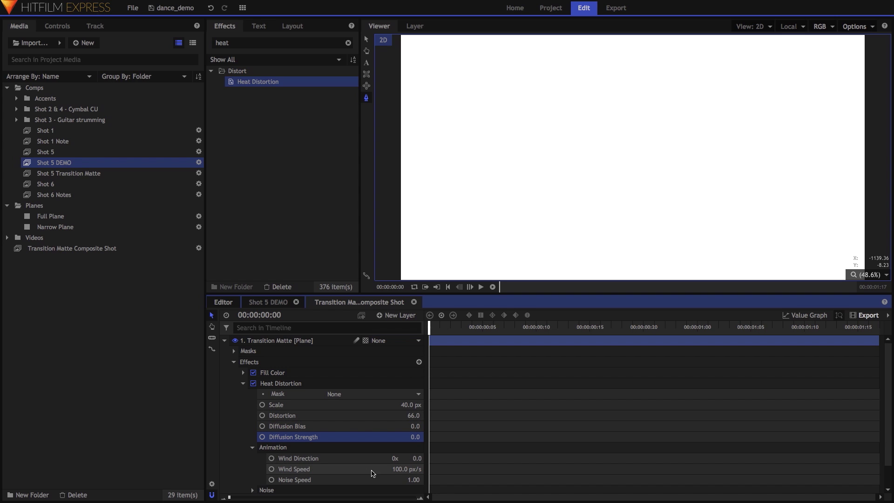
click(399, 470)
text(0)
key(Return)
click(793, 328)
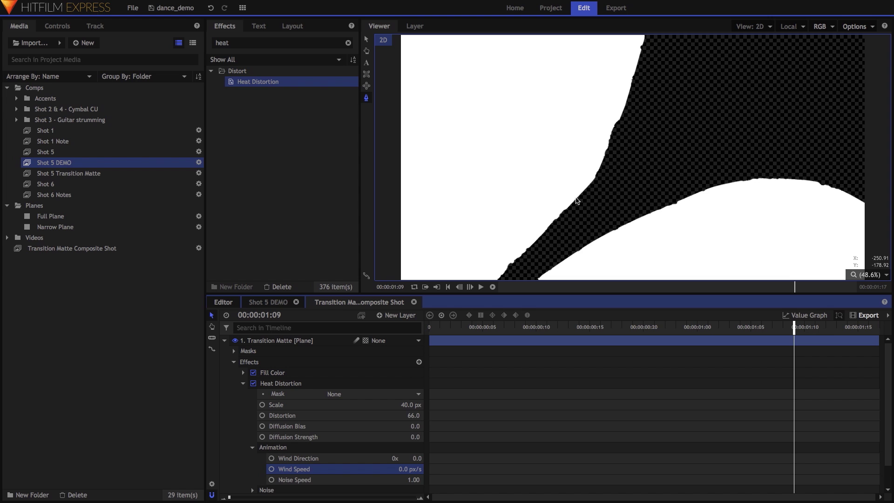
- Close the Transition Matte composite shot and, in Shot 5 DEMO, hide its layer and select dancing_prores.mov
click(414, 302)
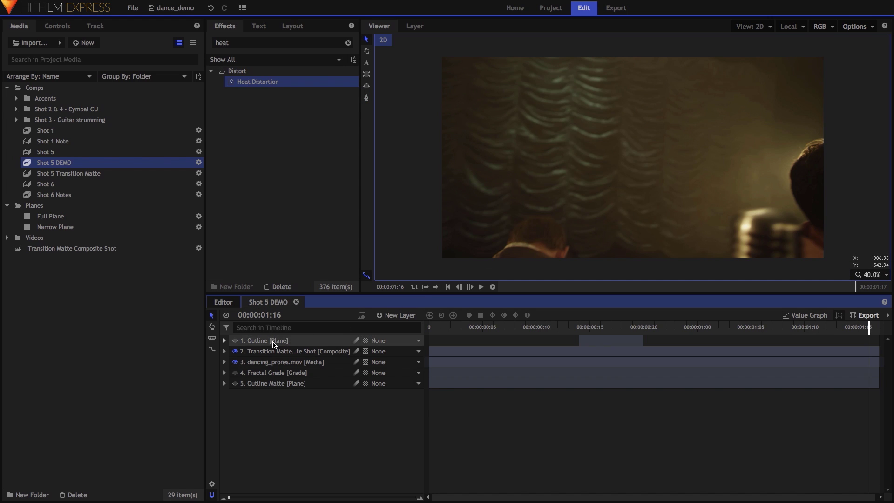
click(237, 352)
click(247, 361)
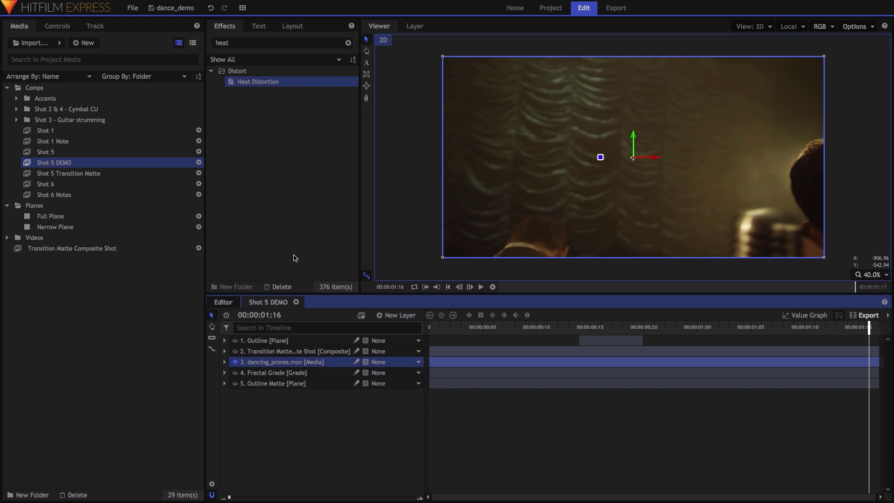
- Apply Set Matte to dancing_prores.mov with Transition Matte Composite Shot as Source Layer, and check the cutout around 00:00:01:08
double_click(240, 43)
text(matte)
drag(253, 103, 275, 362)
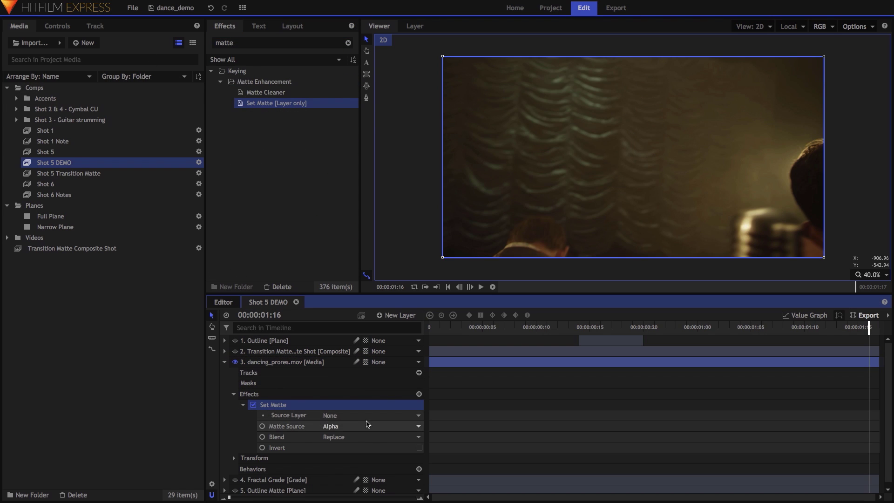
click(368, 415)
click(375, 433)
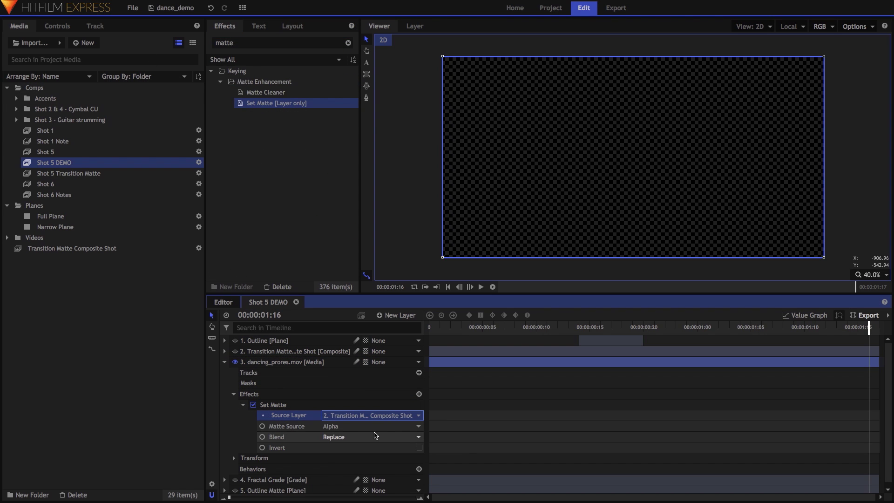
drag(831, 326, 783, 327)
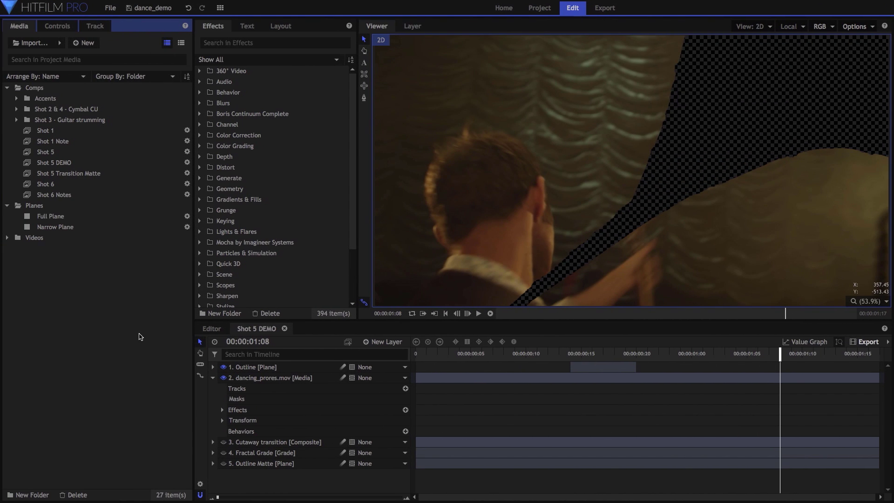
- In HitFilm Pro's Shot 5 DEMO, apply the Outer Glow effect to the dancing_prores.mov layer
click(295, 45)
text(outer)
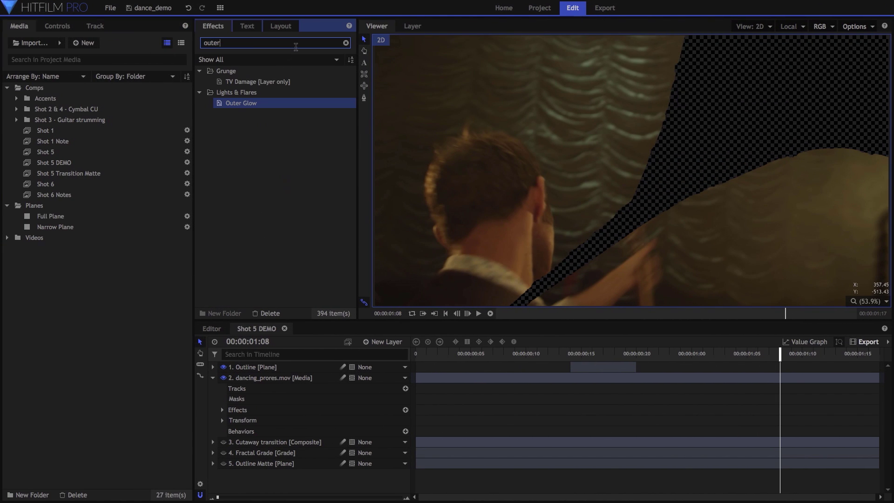
click(272, 99)
drag(275, 378, 275, 378)
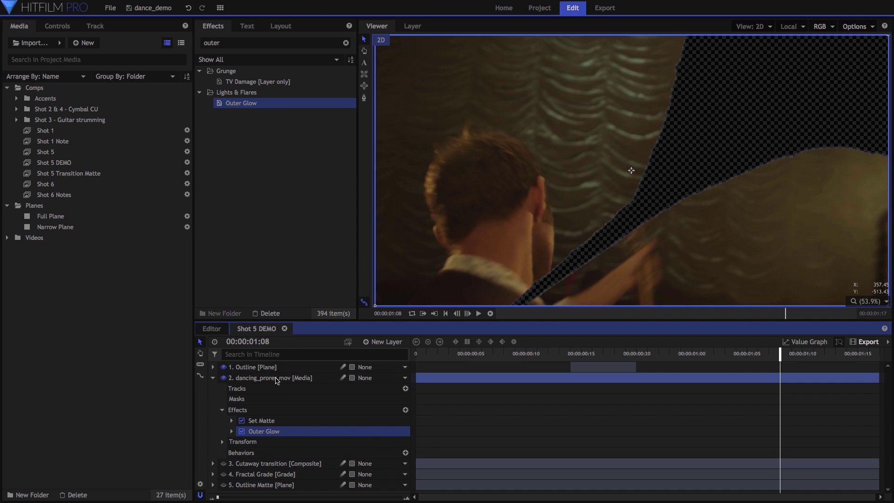
- Set the Outer Glow color on dancing_prores.mov to white with 0% saturation and 100% brightness
click(232, 432)
scroll(298, 432, down, 1)
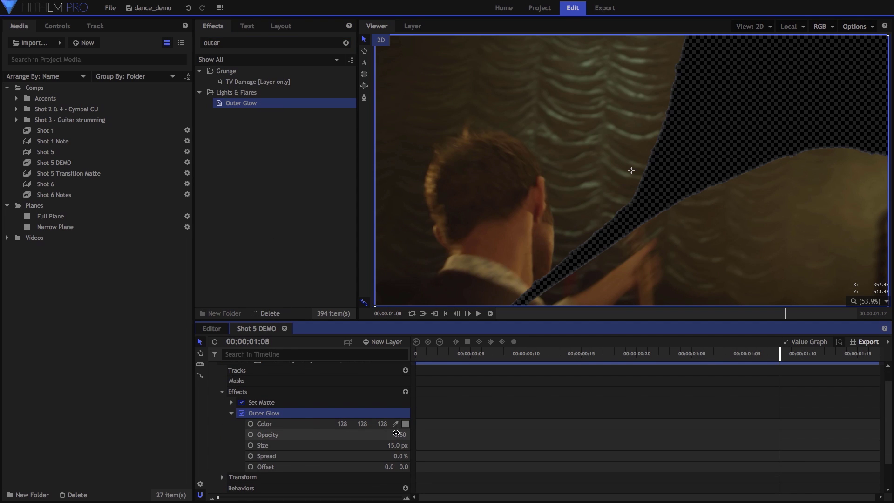
click(406, 424)
drag(215, 293, 233, 297)
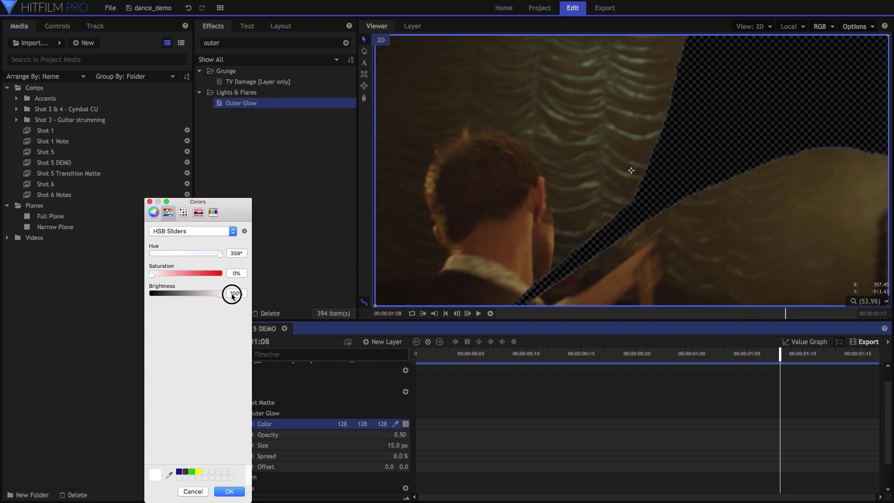
click(230, 492)
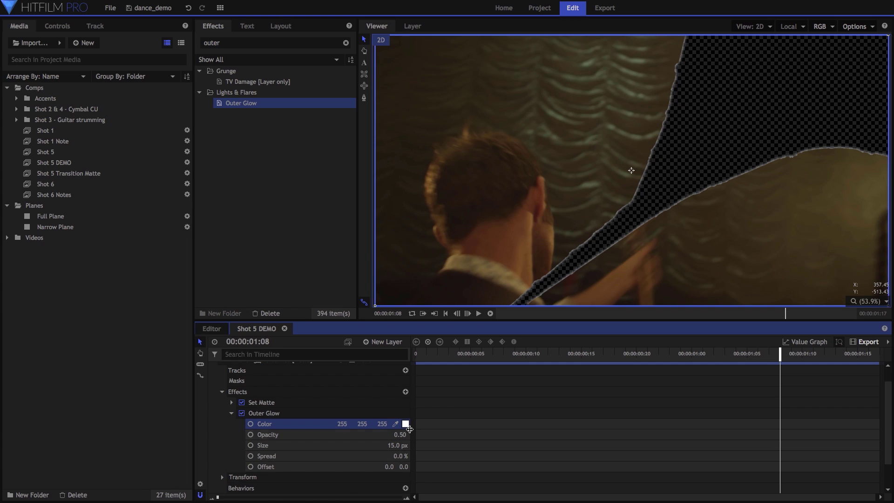
- Set Outer Glow's Opacity to 1.00 and Spread to 100%, and preview the outlined transition around 00:00:01:08
click(376, 435)
key(Tab)
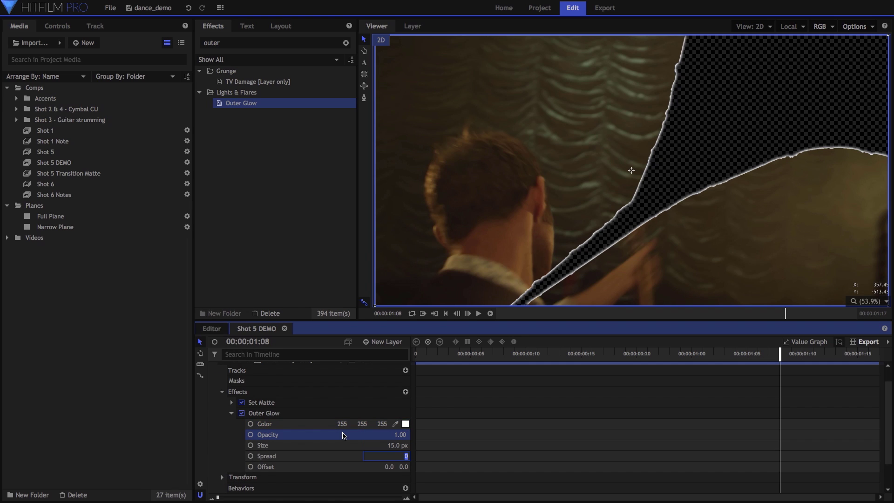
key(Return)
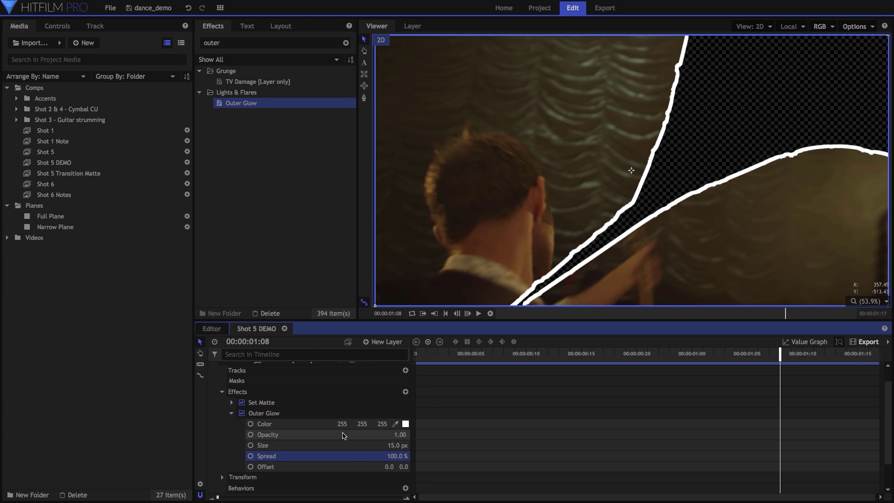
drag(799, 353, 776, 352)
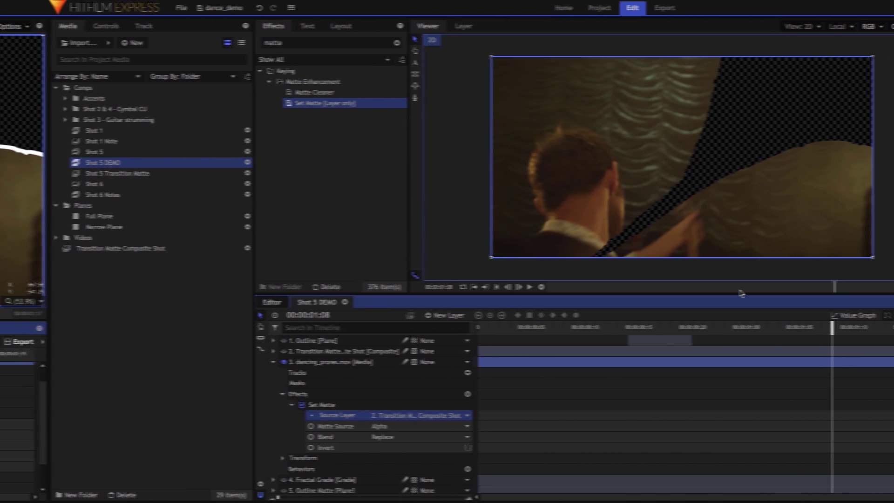
- Switch back to HitFilm Express and duplicate the matted dancing_prores.mov layer in Shot 5 DEMO
double_click(242, 42)
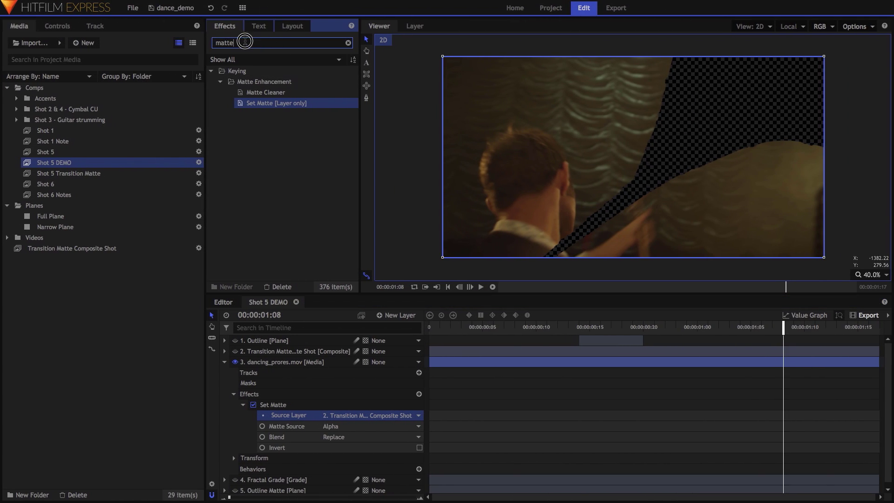
right_click(296, 359)
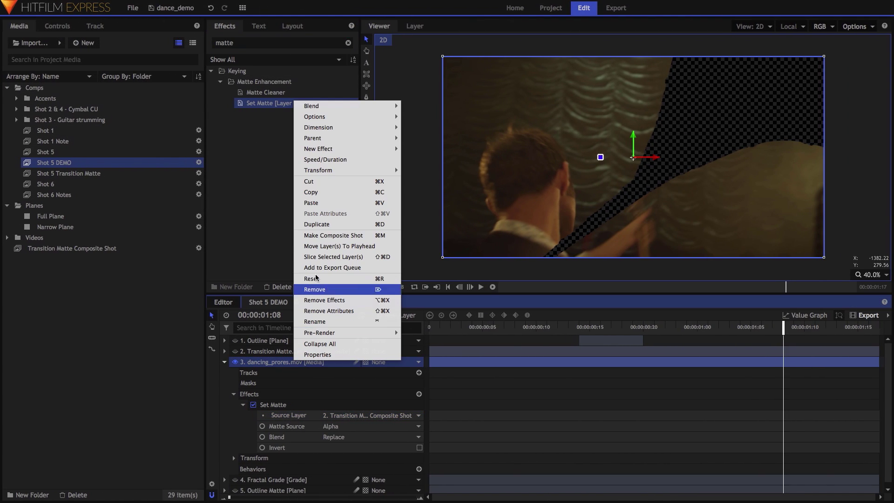
click(330, 229)
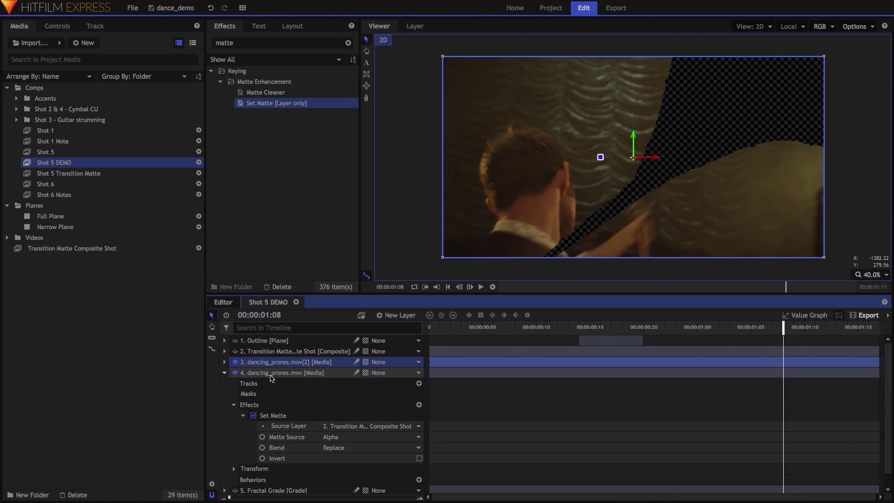
- Apply the Invert Alpha effect to the lower dancing_prores.mov layer, after its Set Matte effect
click(275, 373)
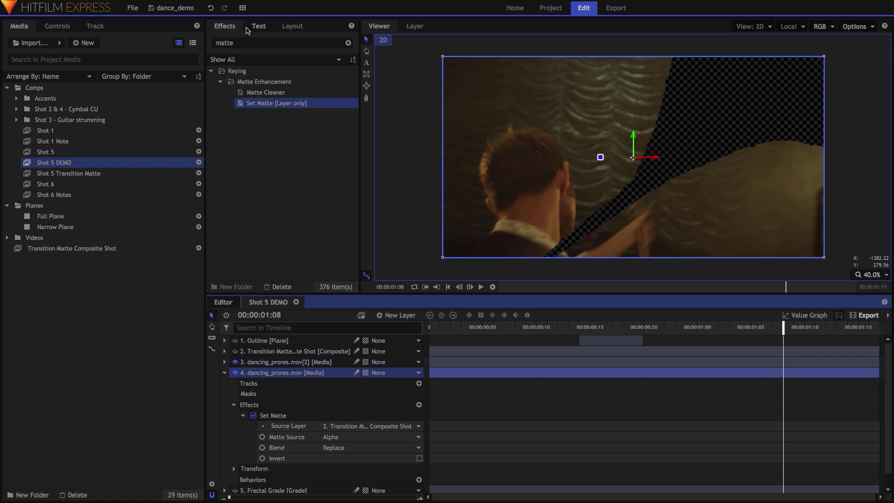
double_click(218, 42)
text(invert)
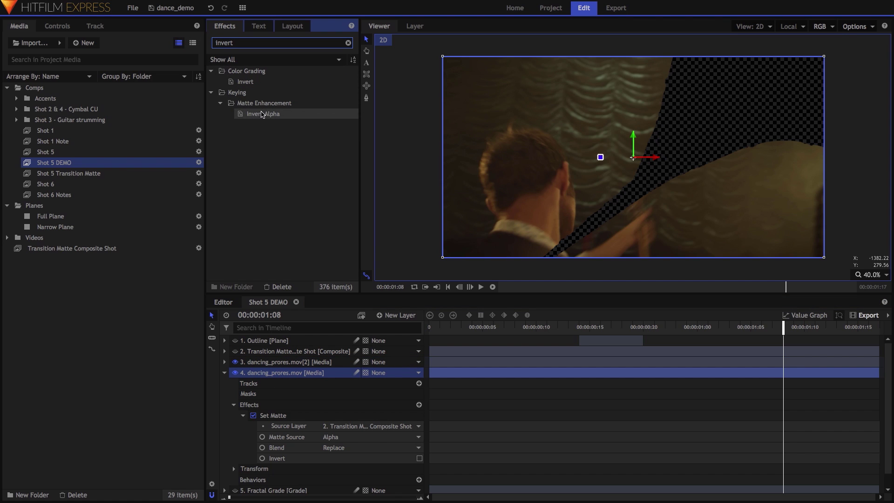
click(270, 307)
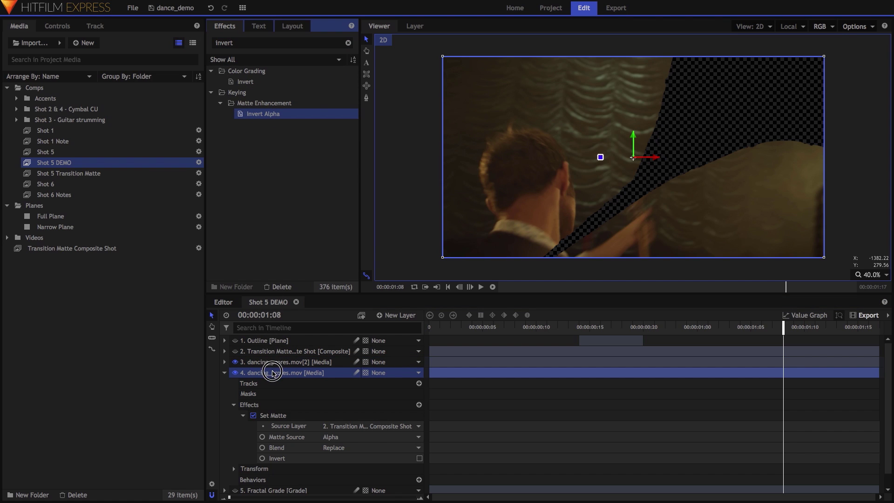
drag(273, 372, 273, 373)
scroll(284, 450, down, 2)
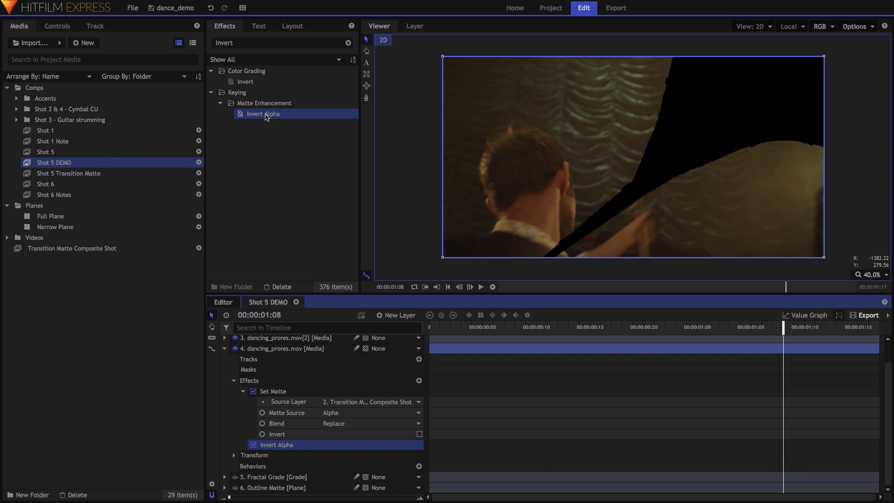
- Add Matte Cleaner below Invert Alpha on the lower dancing_prores.mov layer and set its Choke to 15 px
click(226, 41)
text(matte)
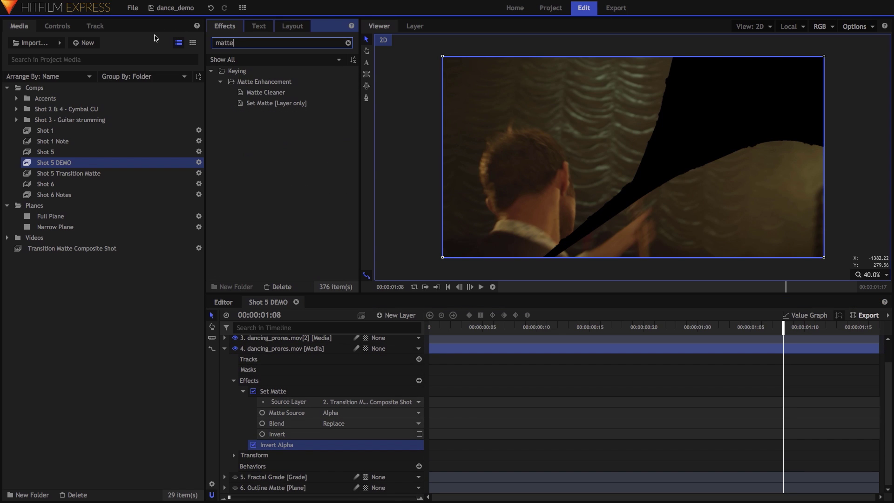
click(258, 153)
drag(258, 154, 280, 449)
click(243, 446)
scroll(337, 440, down, 2)
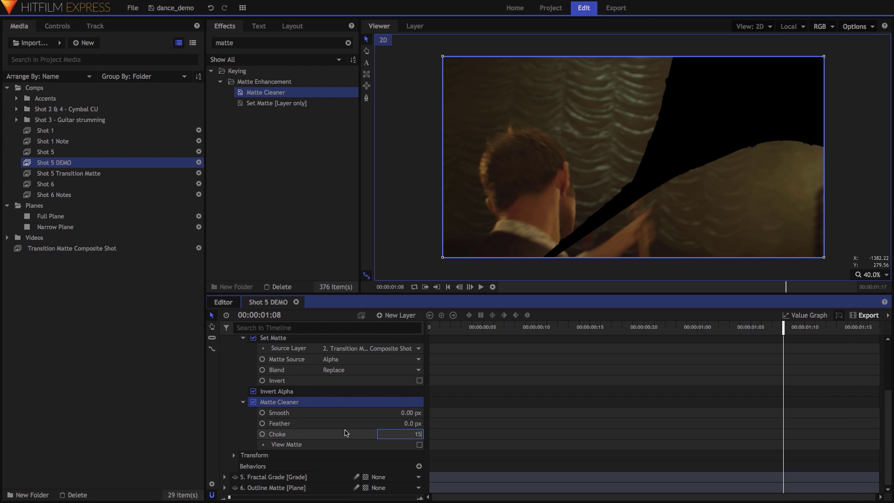
click(345, 433)
- Duplicate the Invert Alpha effect and move the copy below Matte Cleaner
right_click(327, 391)
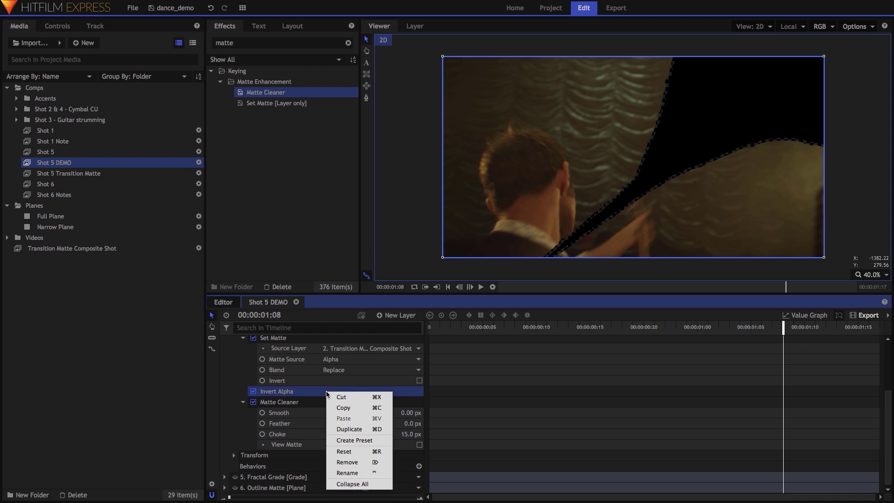
click(343, 429)
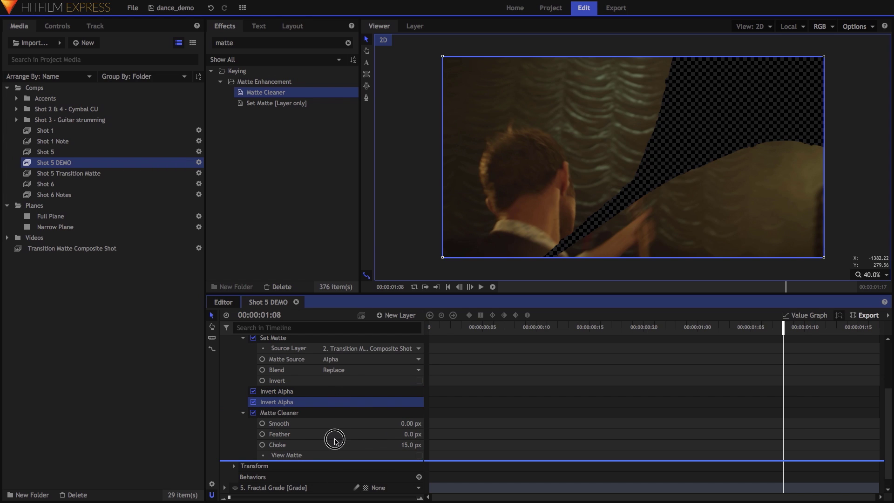
scroll(335, 462, up, 3)
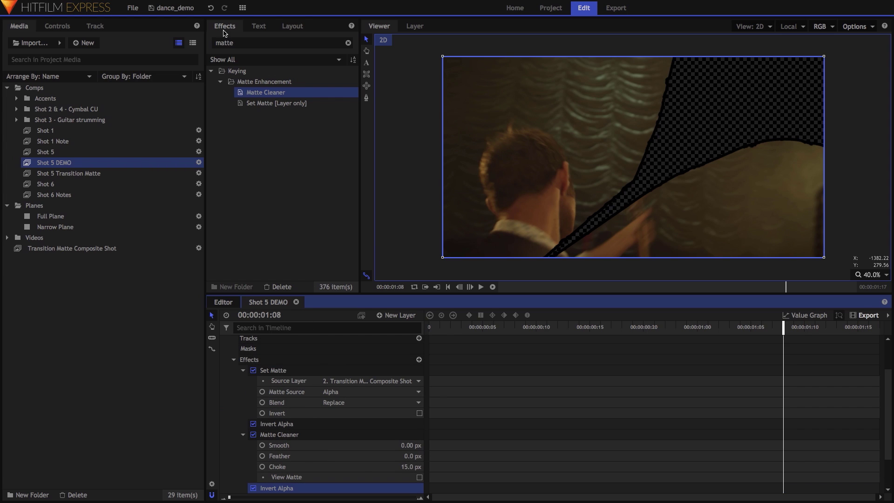
- Add Fill Color below the second Invert Alpha on the lower dancing_prores.mov layer and set its Blend Amount to 100%
drag(242, 45, 177, 42)
text(fill)
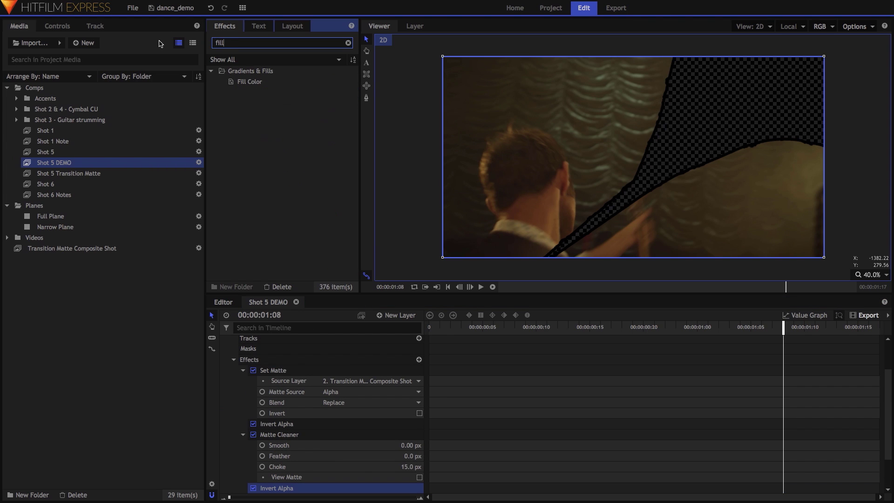
drag(264, 80, 293, 450)
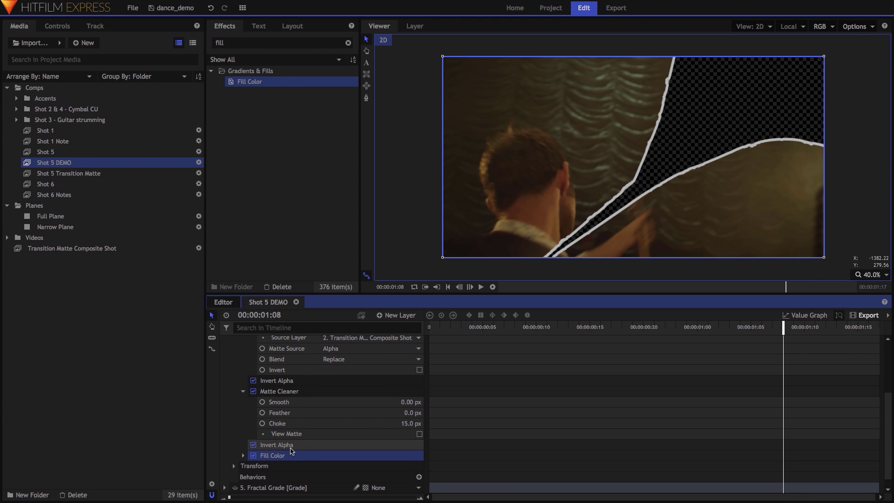
click(243, 455)
drag(415, 479, 427, 479)
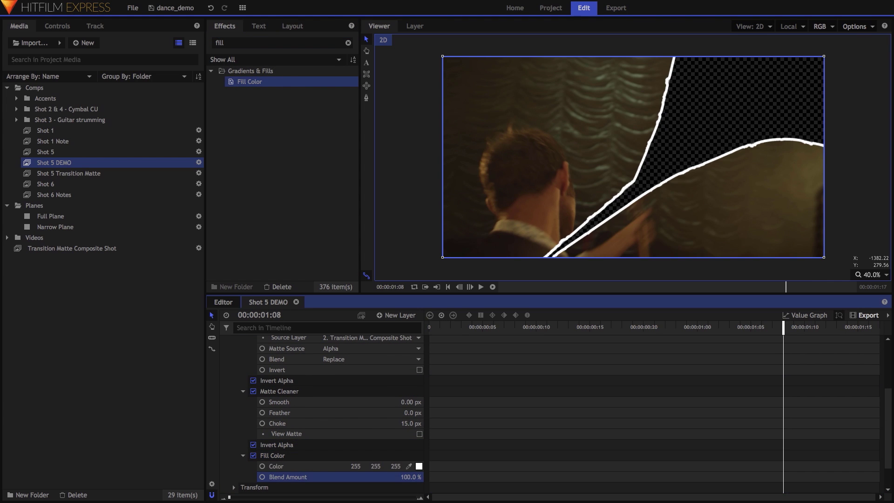
mouse_move(405, 423)
mouse_down()
mouse_move(423, 423)
mouse_move(404, 425)
mouse_up()
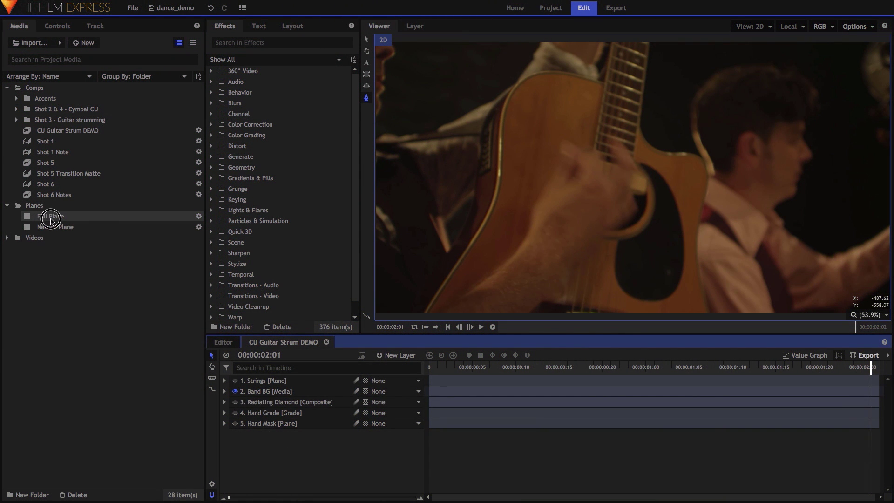
- Add the Full Plane above the Strings layer in CU Guitar Strum DEMO and apply Neon Path to it
drag(51, 220, 273, 381)
click(307, 43)
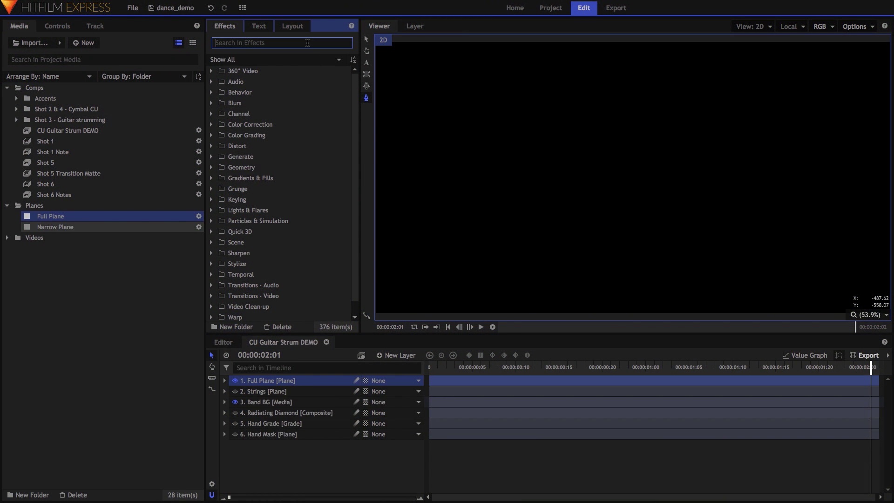
text(neon)
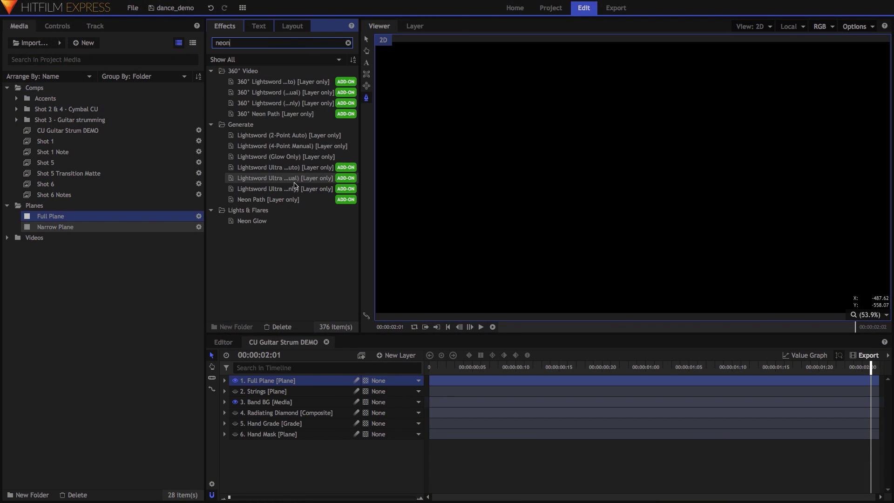
click(279, 200)
drag(295, 382, 295, 383)
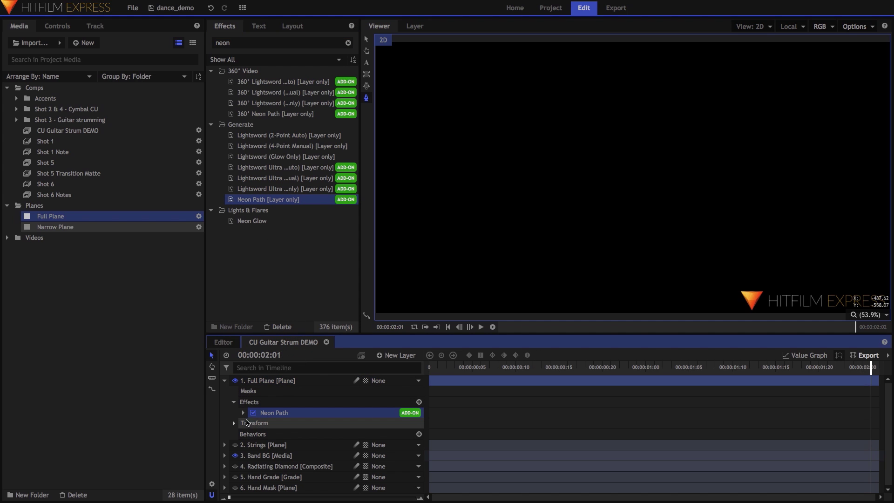
- Set the Blend option of the Full Plane's Neon Path effect to None
click(245, 412)
scroll(332, 451, down, 5)
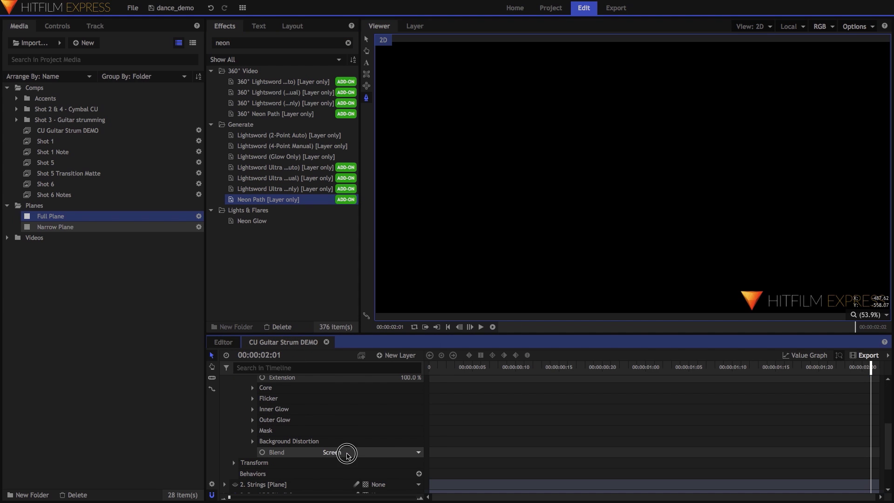
click(347, 453)
click(331, 309)
scroll(281, 410, up, 1)
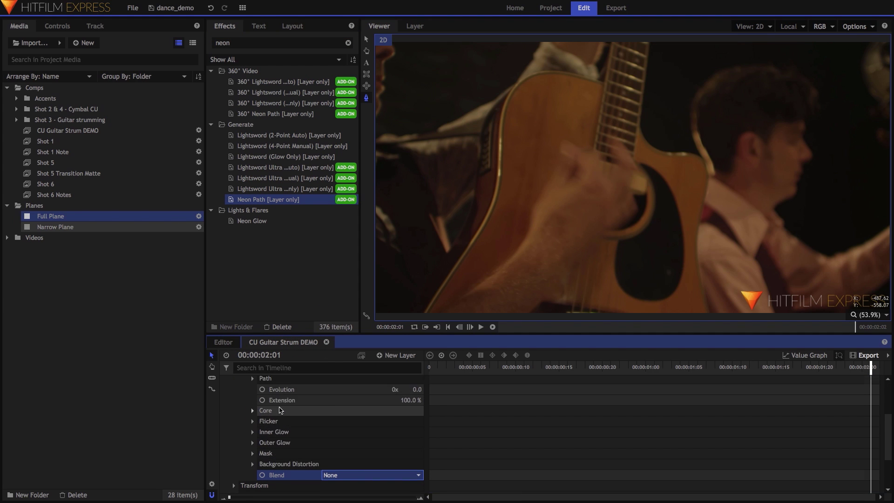
scroll(281, 410, up, 2)
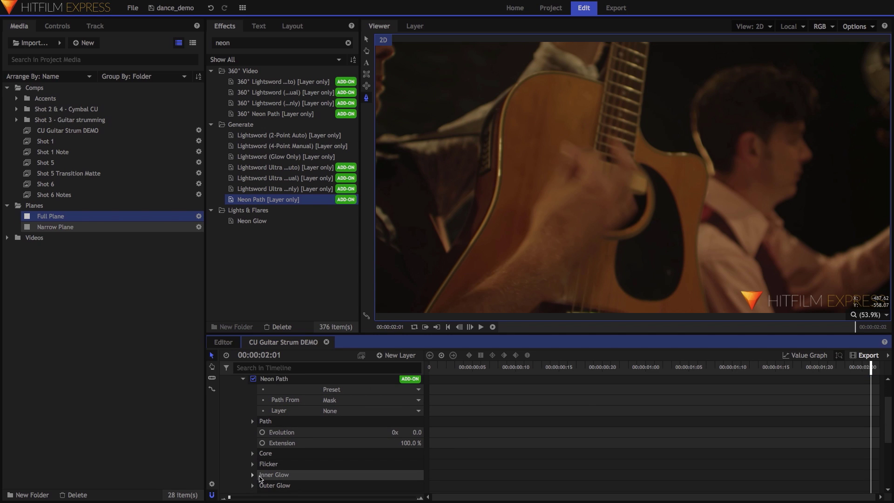
- Set the Neon Path's Inner Glow Width to 0 px and its Core Feather to 0%
click(252, 475)
scroll(254, 477, down, 1)
click(411, 461)
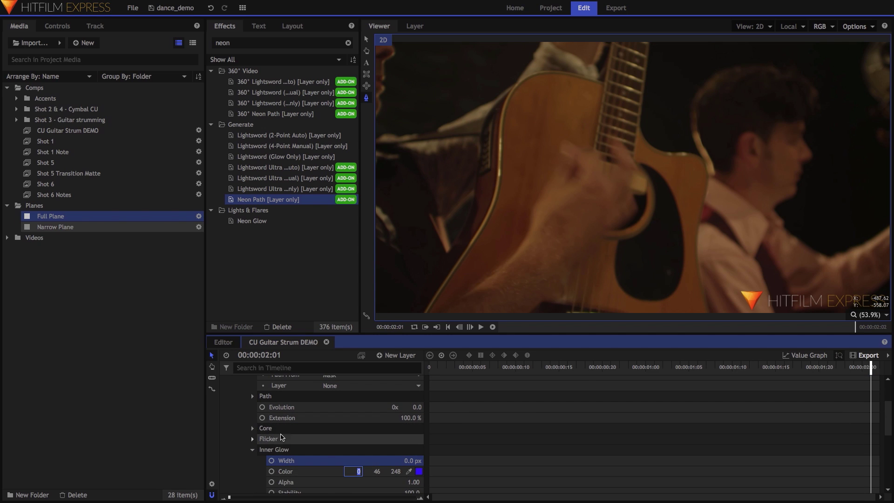
click(252, 428)
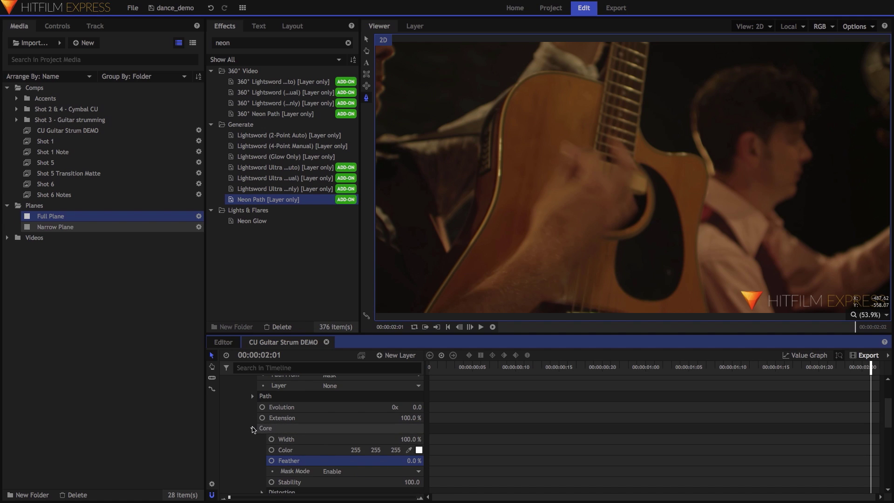
click(252, 428)
click(253, 450)
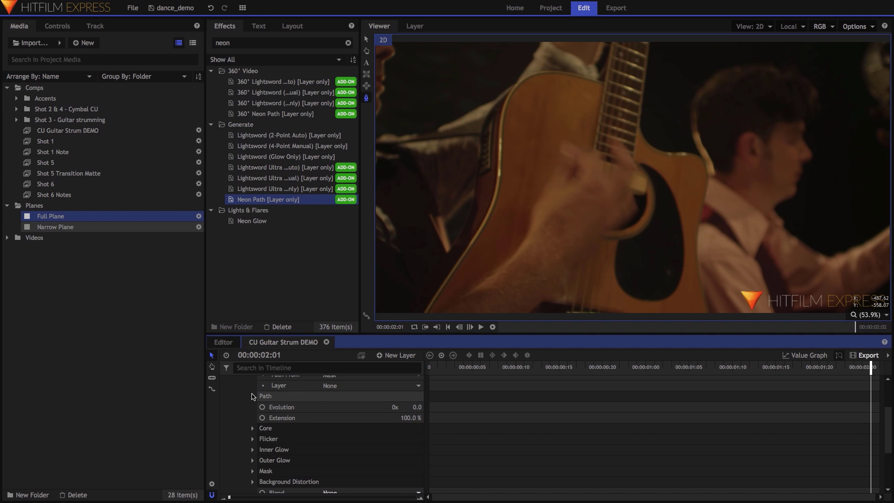
- Set both the Start Width and End Width of the Neon Path to 30 px
click(252, 396)
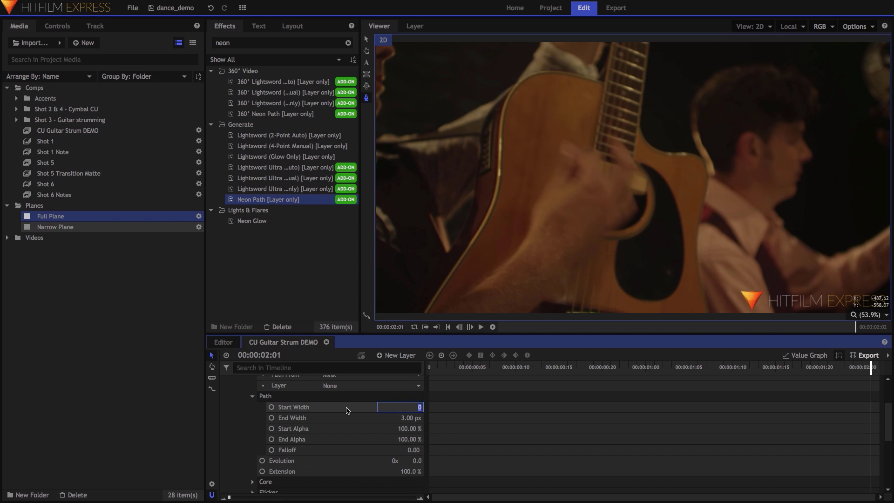
key(Tab)
text(30)
key(Return)
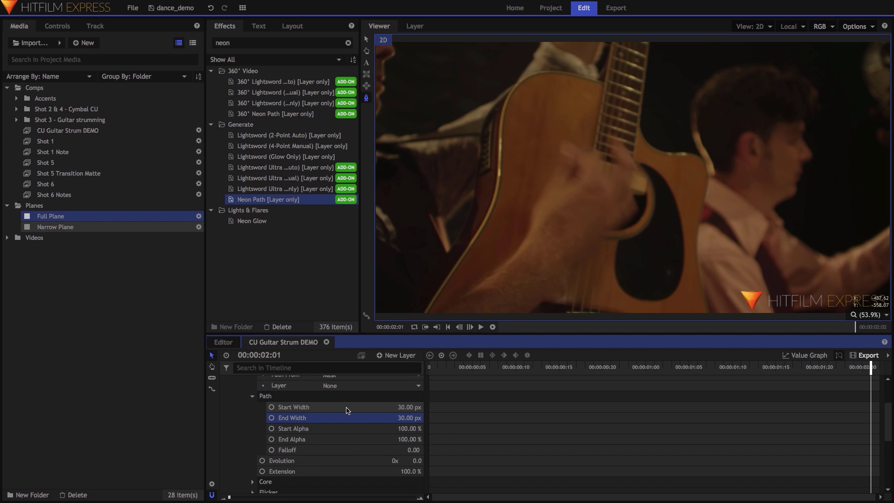
scroll(294, 410, up, 1)
click(252, 408)
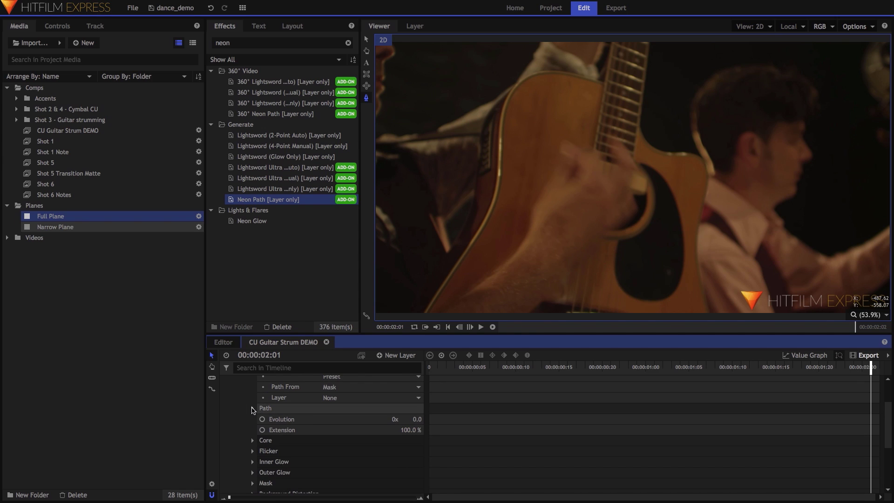
- Draw a curved freehand mask on the Full Plane along the guitar body's outer edge, from beside the neck down past the frame
scroll(254, 410, up, 4)
click(367, 98)
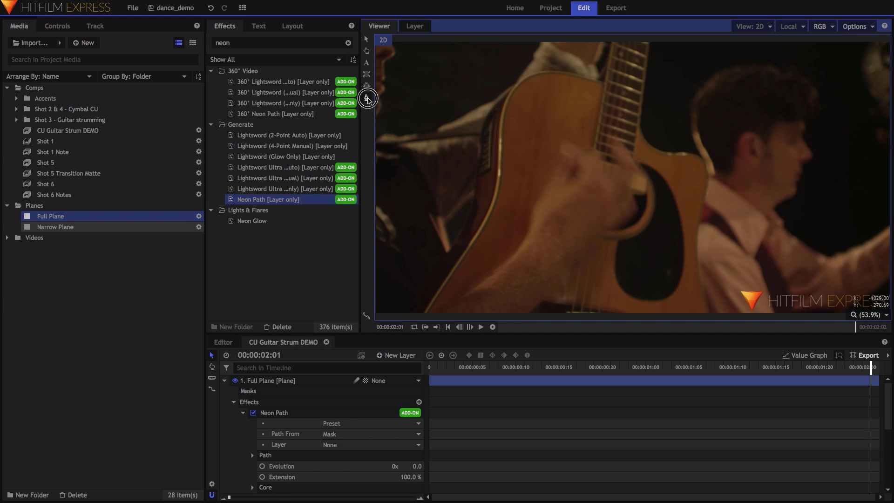
drag(605, 86, 566, 77)
drag(506, 107, 490, 153)
mouse_move(499, 188)
mouse_down()
mouse_move(482, 231)
mouse_move(494, 221)
mouse_move(487, 223)
mouse_up()
mouse_move(496, 258)
mouse_down()
mouse_move(544, 194)
mouse_move(469, 255)
mouse_move(454, 285)
mouse_up()
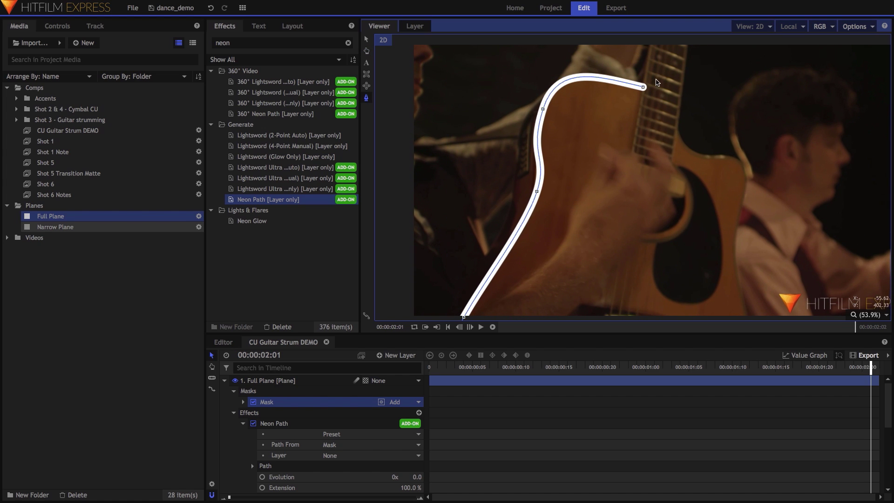
- Change the mask point where the guitar body meets the neck to Linear
click(644, 88)
right_click(644, 87)
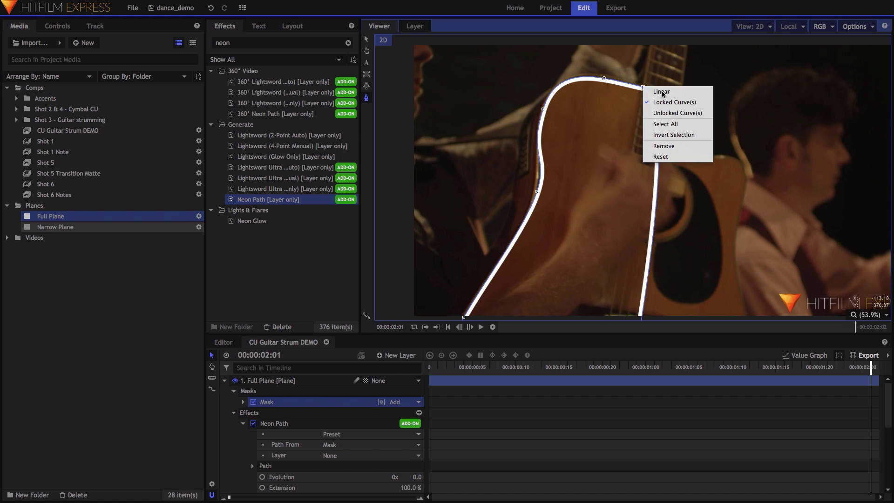
click(661, 90)
- Refine the mask's points and curve handles to follow the guitar body's shoulder, waist and lower edge
drag(558, 61, 560, 49)
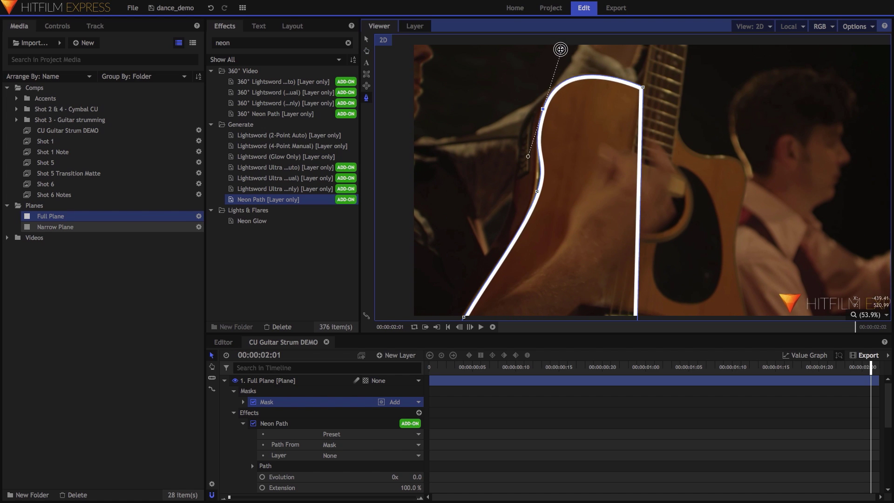
drag(537, 193, 532, 203)
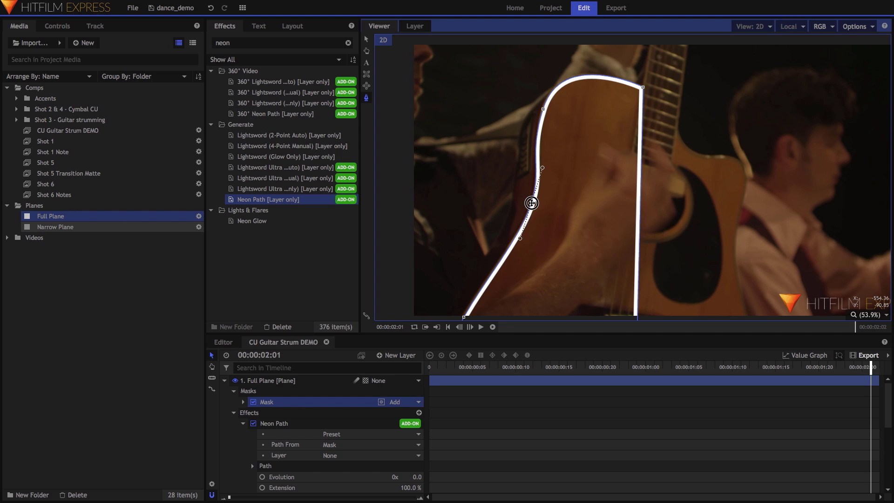
click(543, 108)
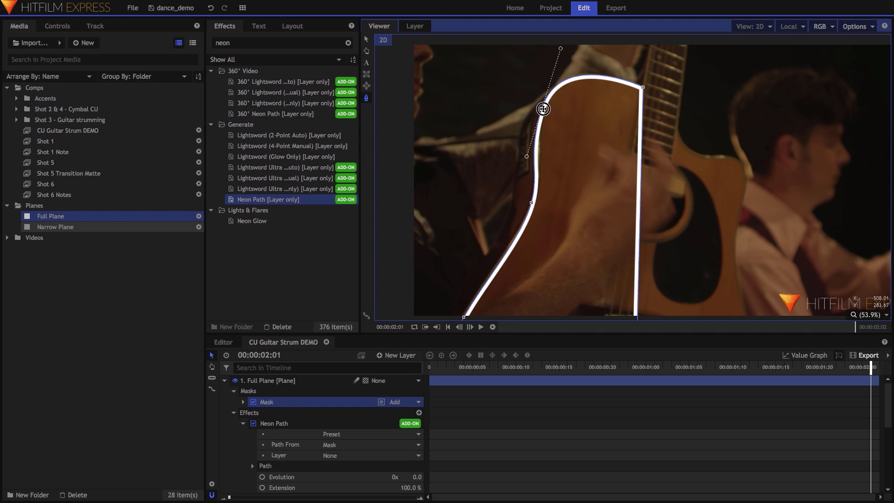
drag(528, 155, 532, 146)
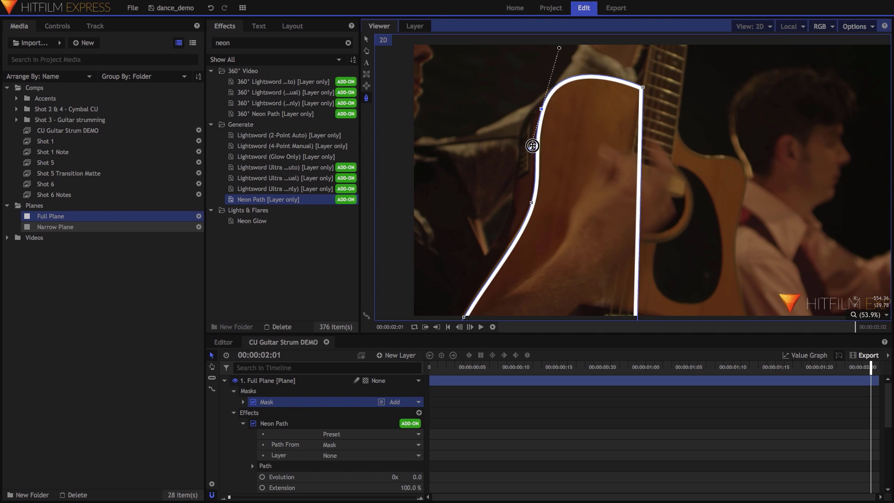
drag(572, 228, 596, 165)
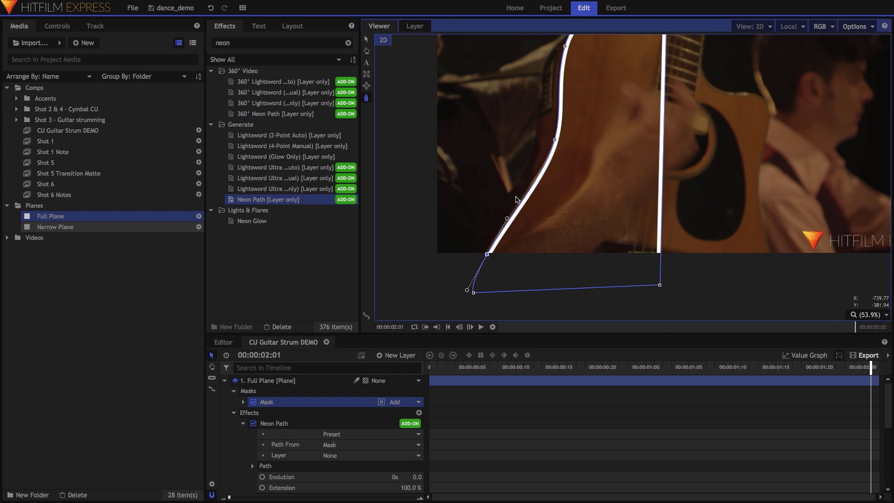
drag(507, 220, 502, 220)
drag(602, 175, 604, 228)
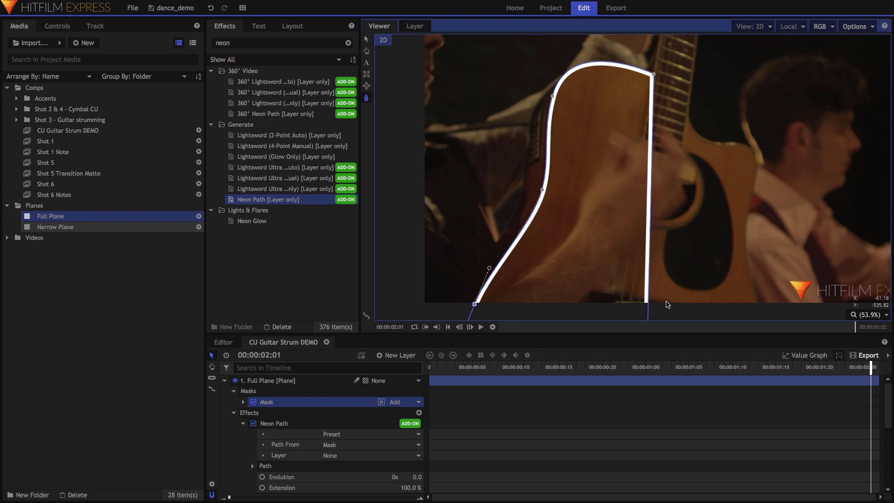
- Enable keyframing for the mask's Path at 00:00:02:01
click(244, 402)
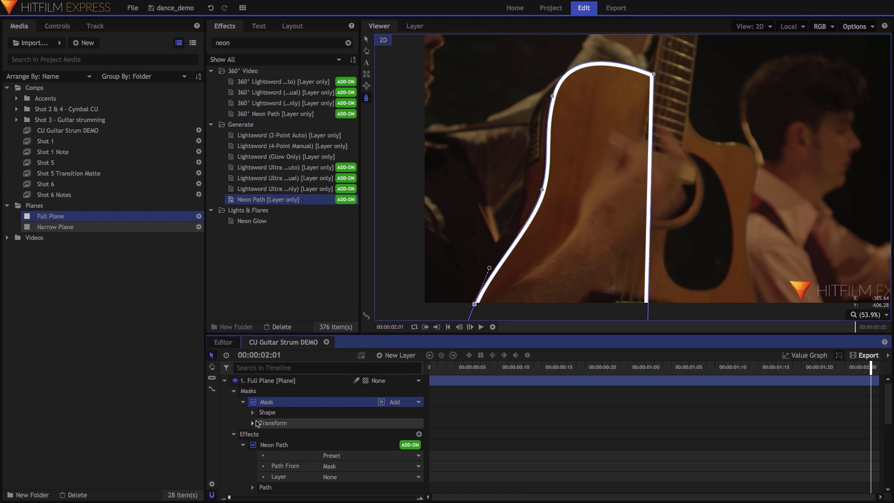
click(252, 423)
click(271, 434)
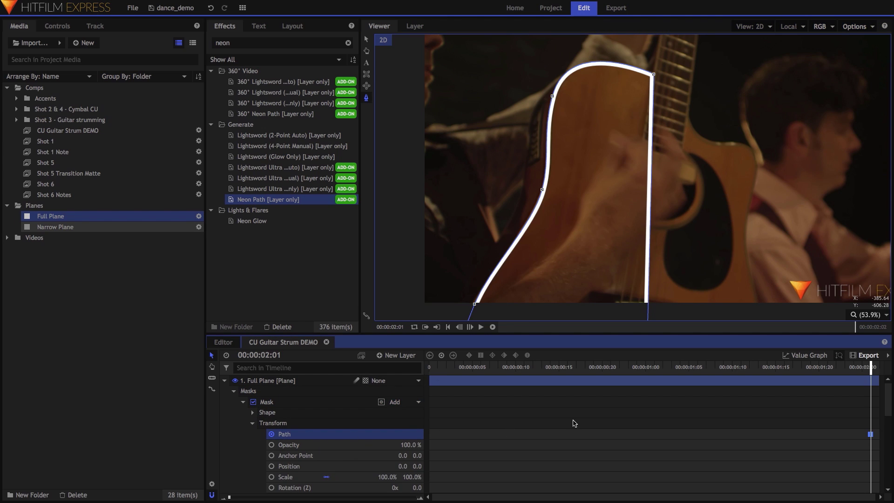
- Reshape the mask at 00:00:01:23 to match the guitar edge, adjusting its points and the shoulder's curve handle
click(841, 368)
drag(654, 74, 659, 88)
drag(552, 98, 555, 109)
drag(543, 189, 542, 201)
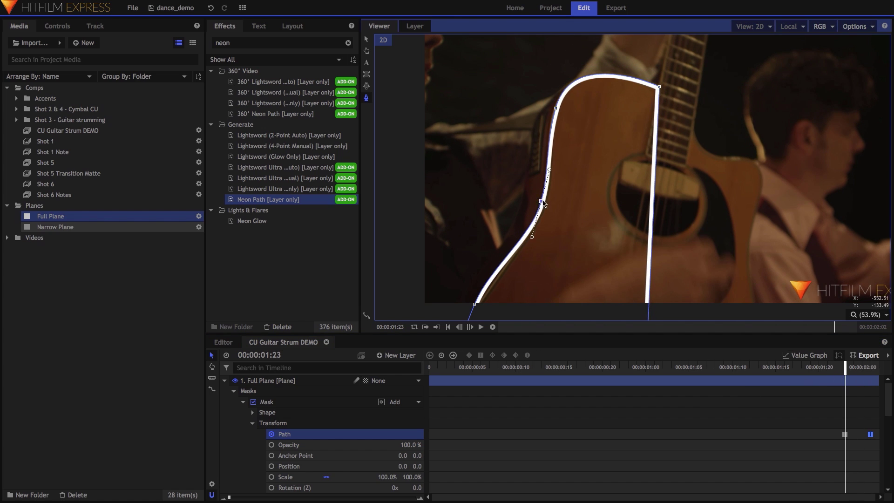
drag(474, 309, 473, 314)
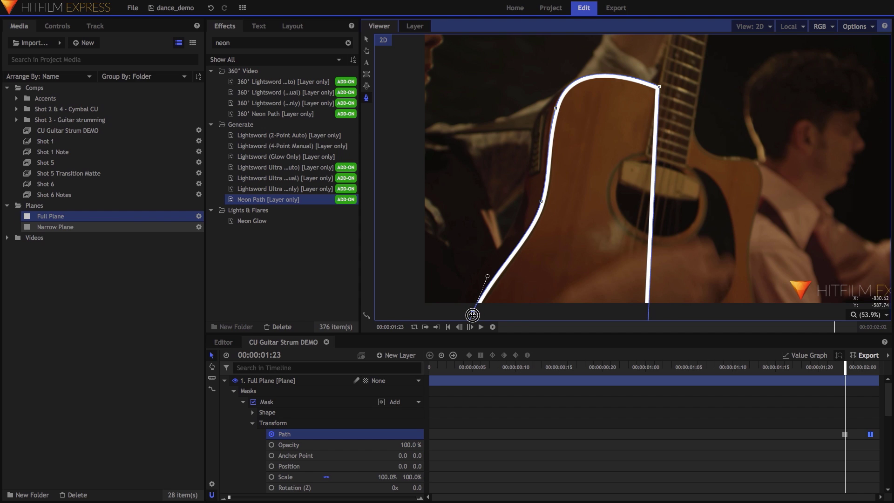
click(554, 108)
drag(570, 47, 568, 49)
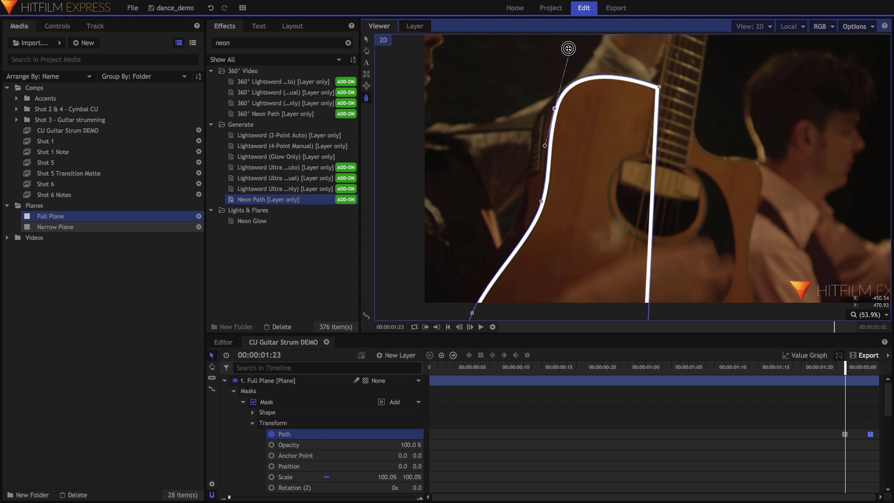
- Reposition the mask's points and curve handles at 00:00:01:20 to track the guitar edge
key(Left)
key(Left)
key(Left)
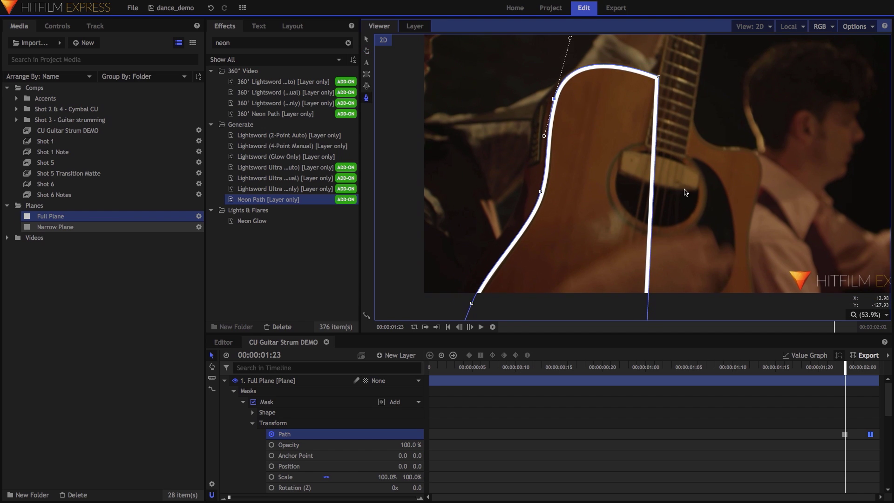
drag(659, 79, 664, 88)
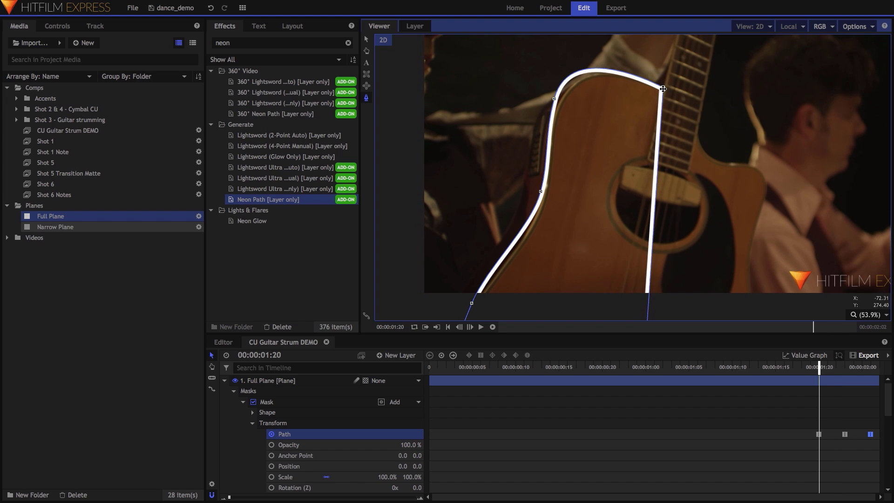
drag(555, 99, 555, 114)
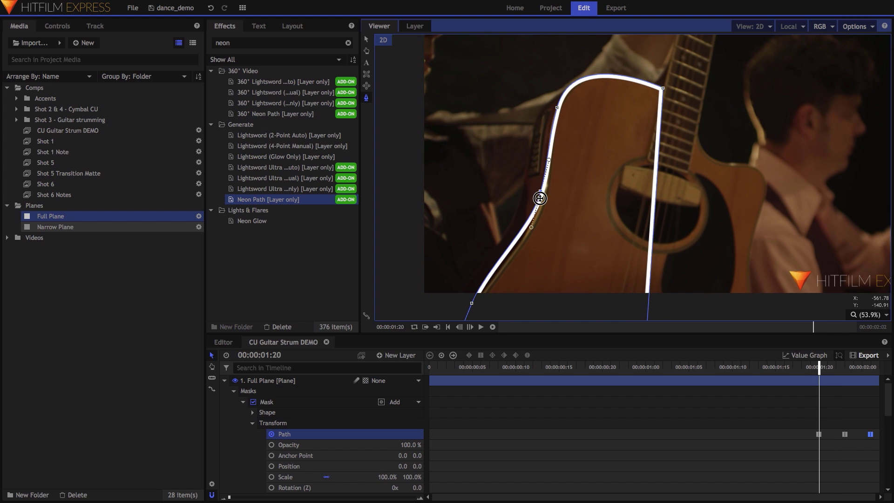
drag(539, 198, 539, 206)
drag(474, 301, 473, 315)
drag(573, 47, 577, 46)
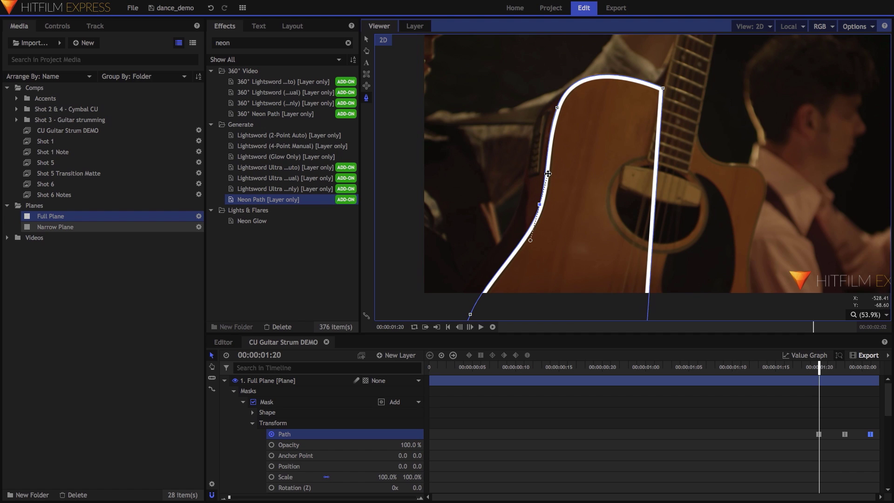
drag(548, 174, 552, 174)
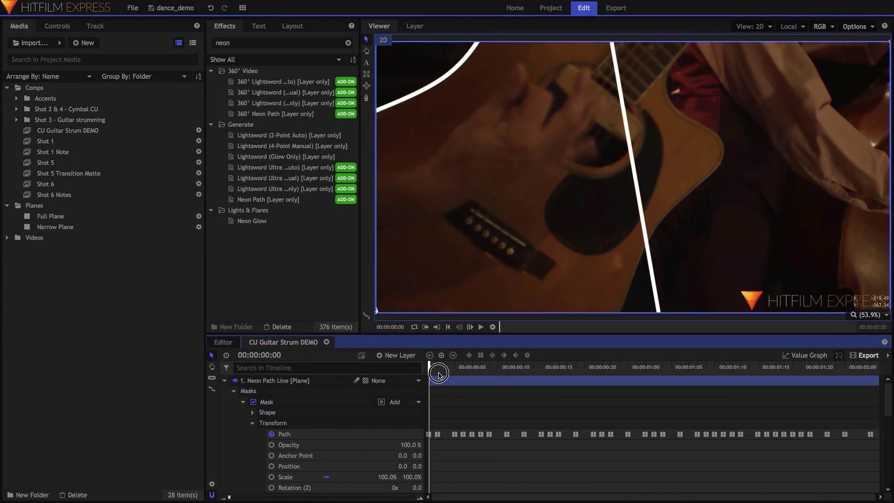
- Set the Neon Path's Extension on the Neon Path Line layer to 8%
drag(439, 374, 811, 391)
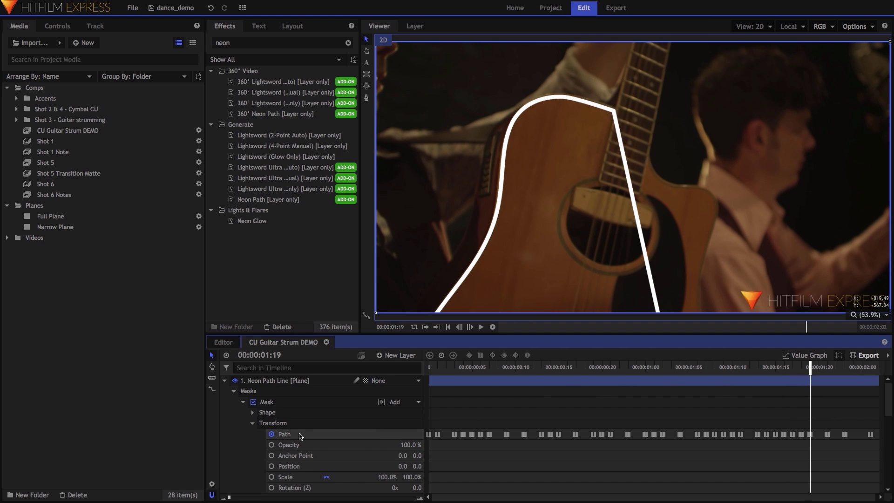
click(243, 402)
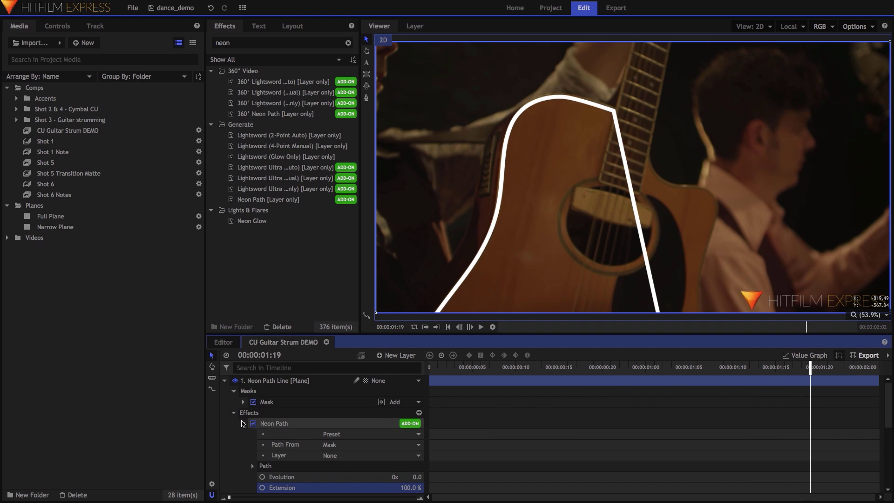
scroll(272, 450, down, 2)
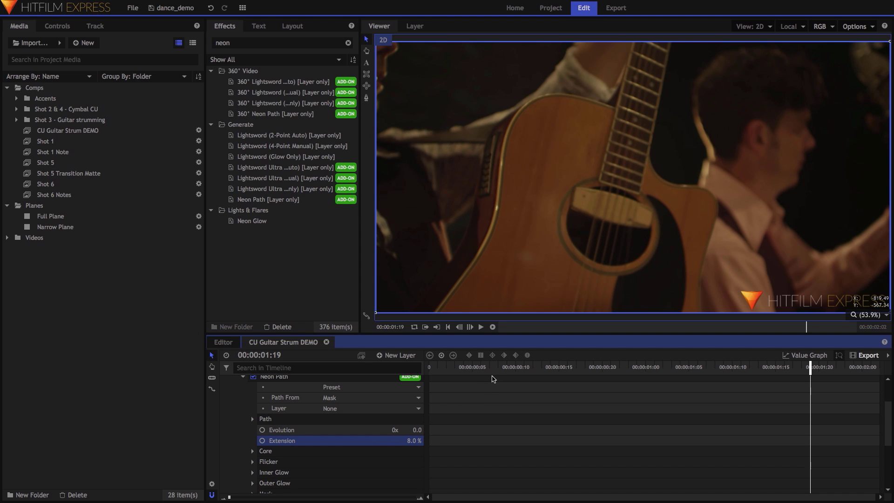
- Adjust the Neon Path's Evolution at 00:00:00:03 to place the line at the frame's upper edge, and enable keyframing for it
drag(493, 379, 416, 368)
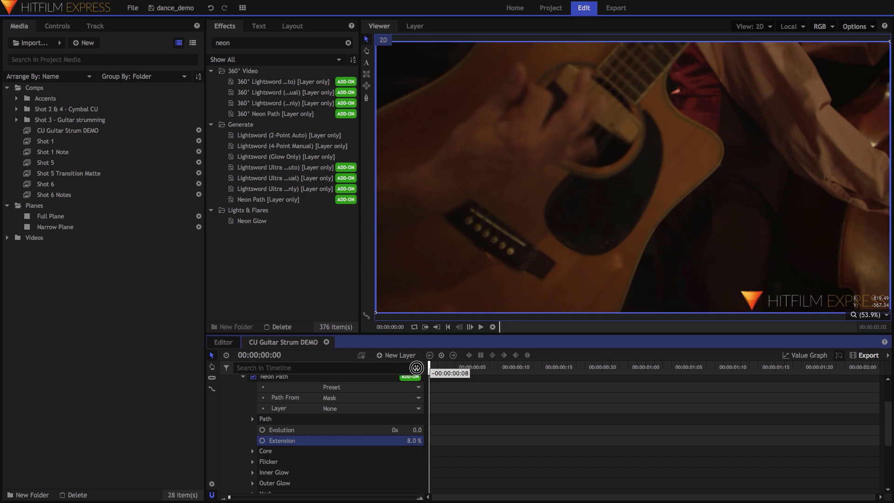
key(period)
key(period)
key(period)
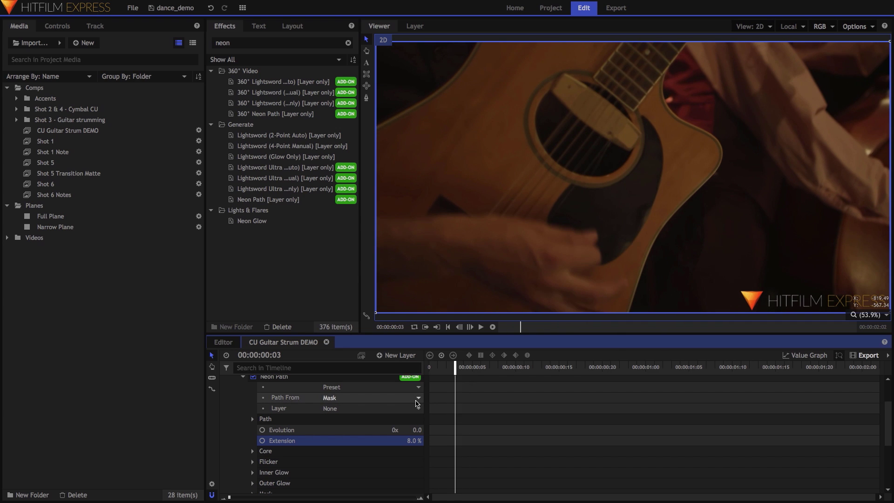
drag(416, 430, 438, 430)
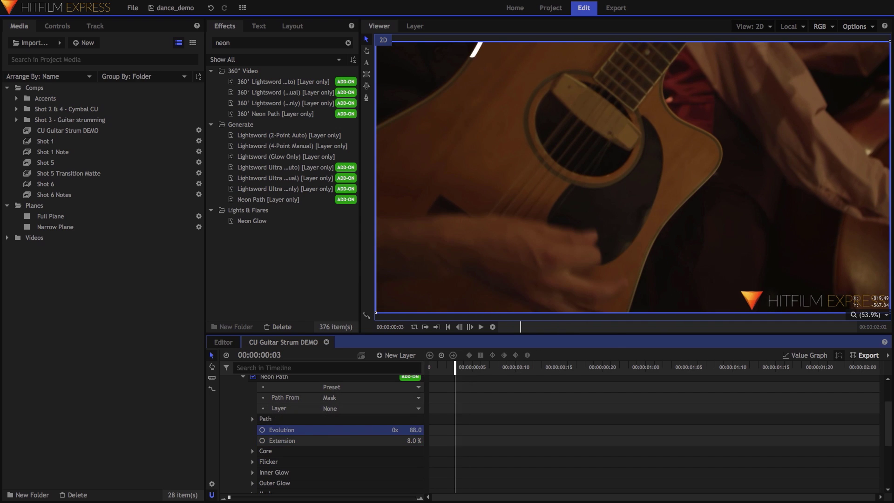
click(263, 431)
- Set Evolution to 9 at 00:00:00:10 to move the line along the guitar edge
key(period)
key(period)
key(period)
key(period)
key(period)
key(period)
key(period)
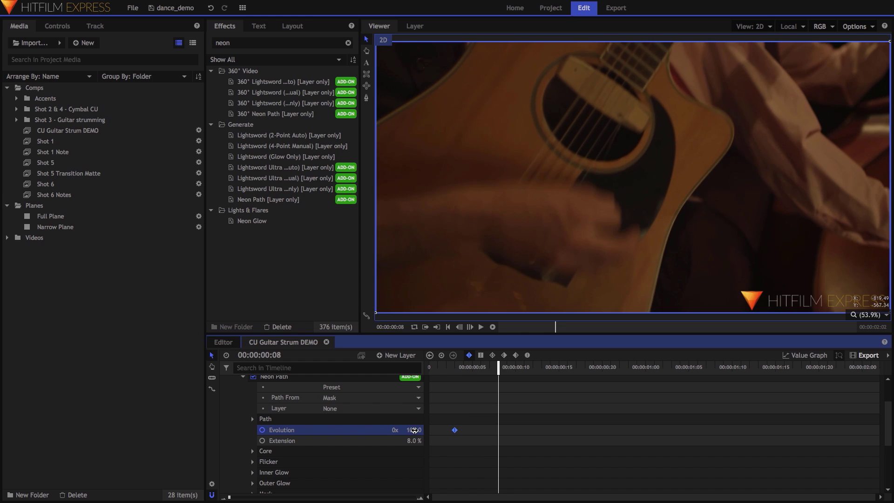
drag(415, 430, 383, 430)
- Step back and forth through the frames around the two Evolution keyframes to examine the line's movement
key(comma)
key(comma)
key(comma)
key(comma)
key(comma)
key(comma)
key(comma)
key(comma)
key(comma)
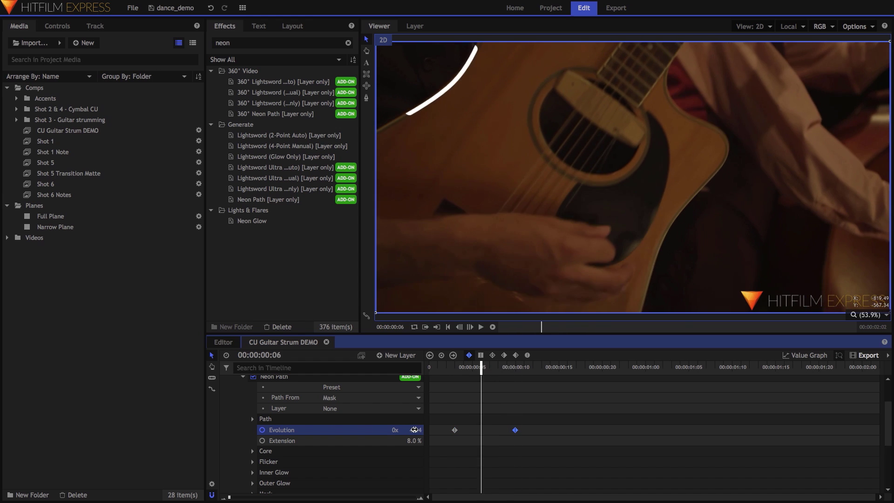
key(period)
key(period)
key(period)
key(period)
key(period)
key(period)
key(period)
key(period)
key(period)
- Hold Evolution at 9 with a keyframe at 00:00:00:15 and set it to about -89 at 00:00:00:16
key(period)
key(period)
key(period)
key(period)
key(period)
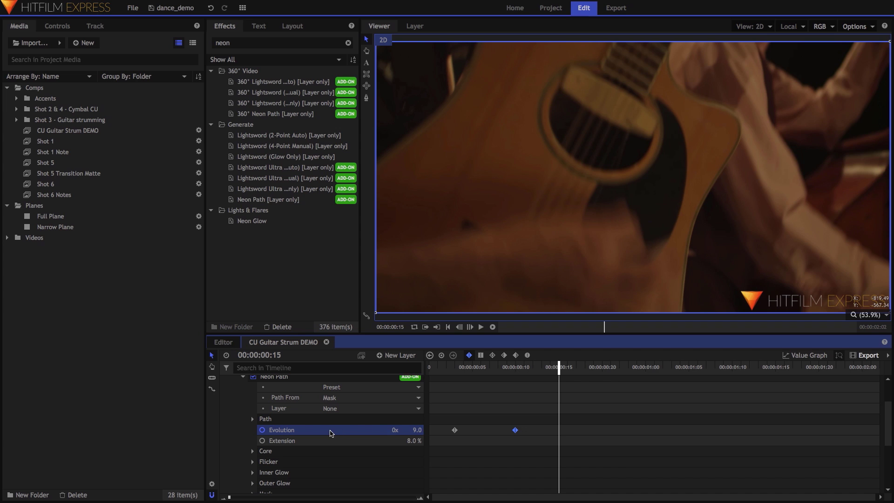
key(period)
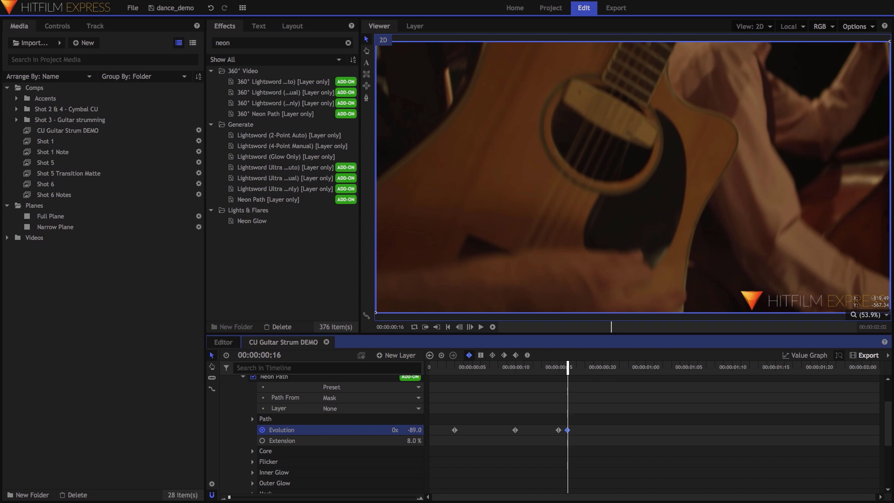
- Adjust the Neon Path's Evolution and add a new Evolution keyframe at 00:00:00:24 to continue the line's travel
drag(415, 430, 363, 430)
key(period)
key(period)
key(period)
key(period)
key(period)
key(period)
key(period)
key(period)
key(period)
- Step back and forth through the frames around the newest Evolution keyframes and play the shot to examine the line's movement
key(comma)
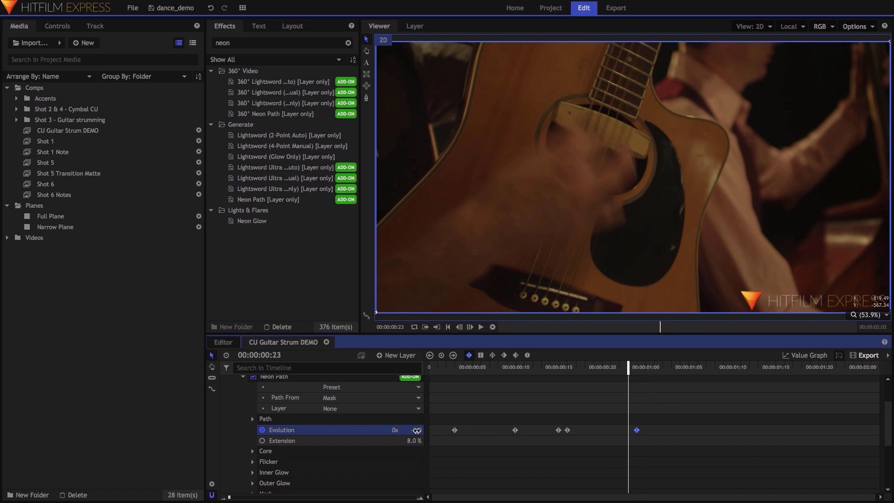
key(comma)
key(comma)
key(comma)
key(comma)
key(comma)
key(comma)
key(comma)
key(comma)
key(comma)
key(comma)
key(comma)
key(period)
key(period)
key(period)
key(period)
key(period)
key(period)
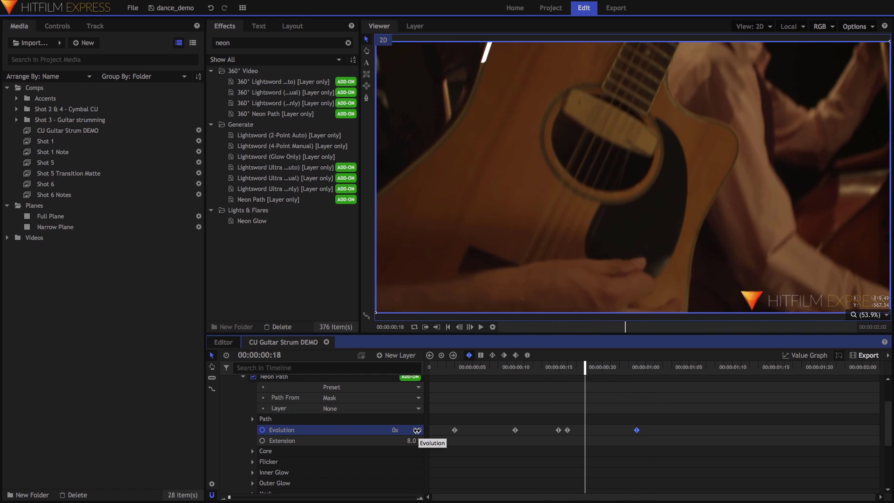
key(space)
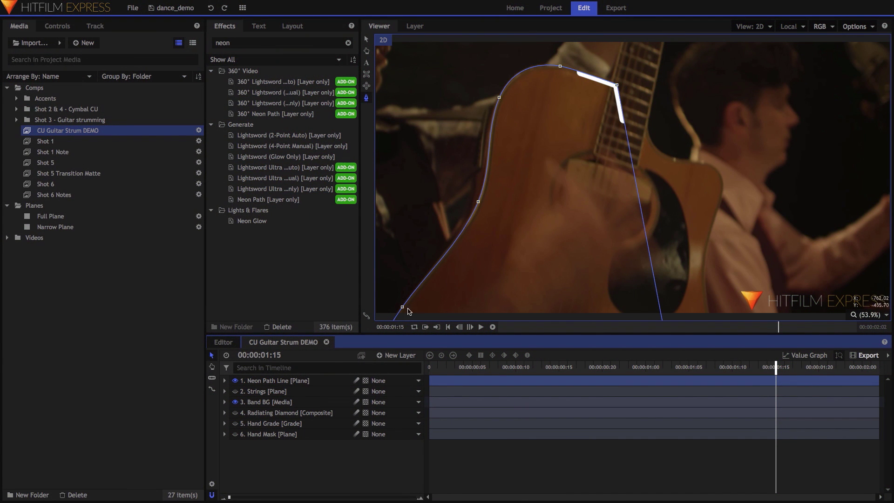
- Turn the Neon Path Line layer into a composite shot with the Move with Layer option, scrub its contents, and close its timeline
click(299, 381)
right_click(319, 381)
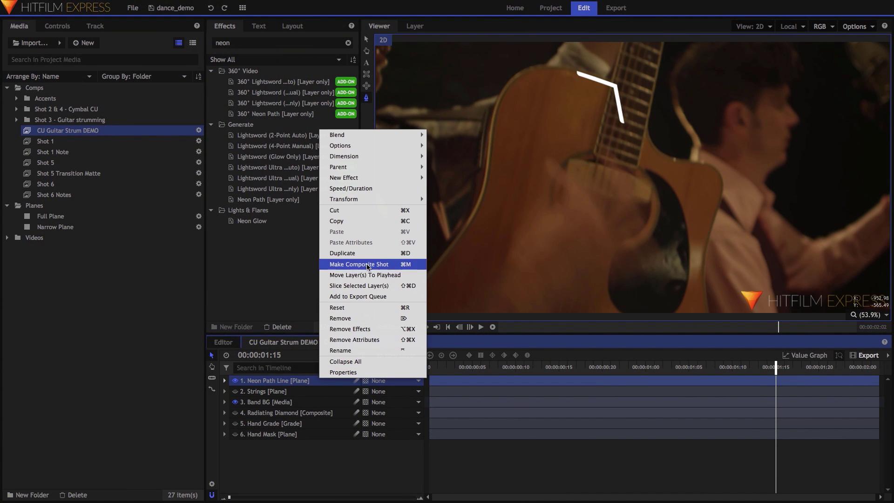
click(368, 265)
click(478, 254)
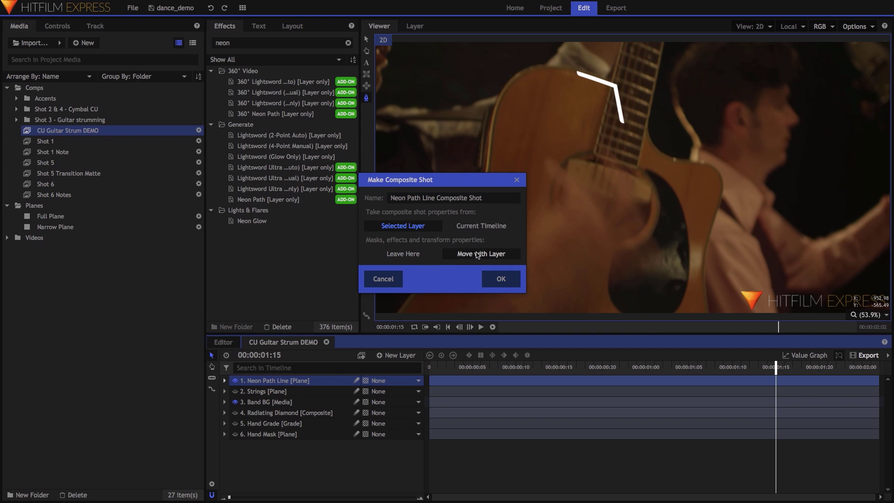
click(499, 278)
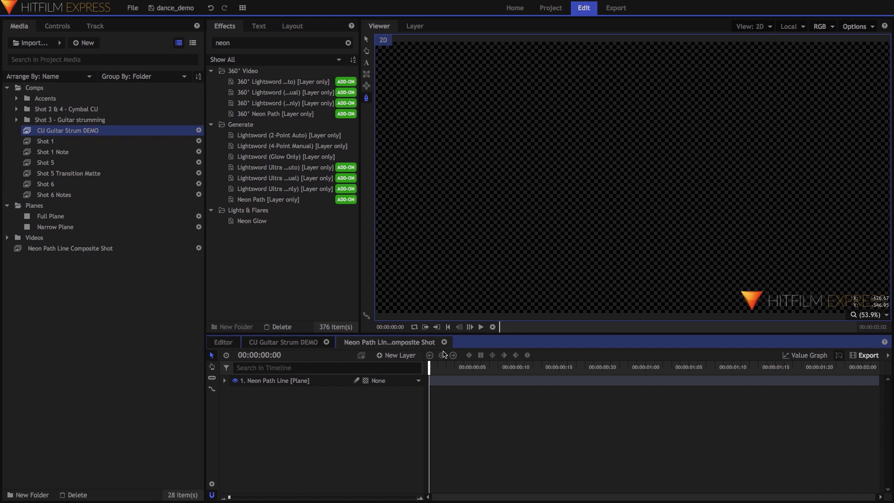
drag(520, 373, 628, 369)
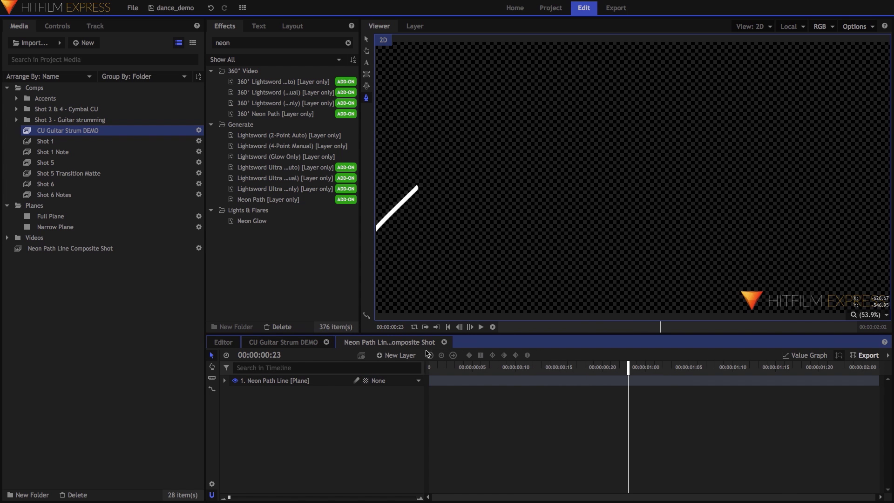
click(444, 342)
- Draw a closed four-point mask on the Neon Path Line composite layer, covering the guitar body up to the neck's edge
click(289, 381)
click(224, 380)
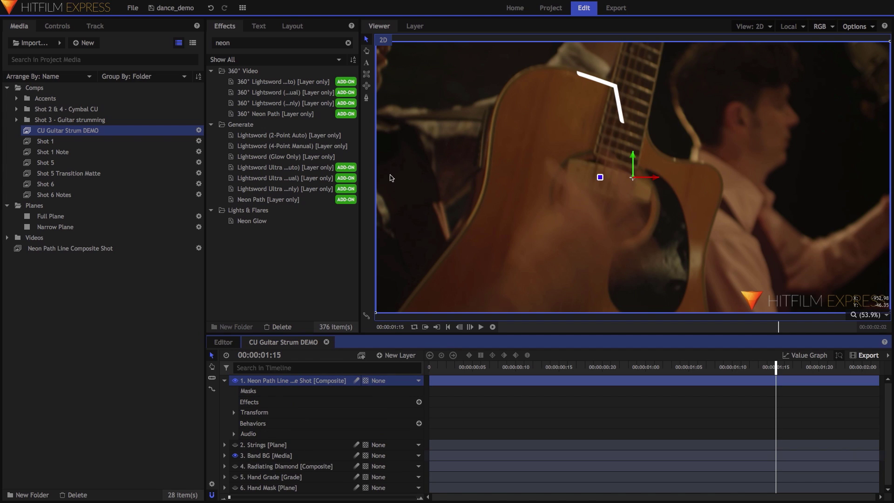
scroll(615, 201, down, 2)
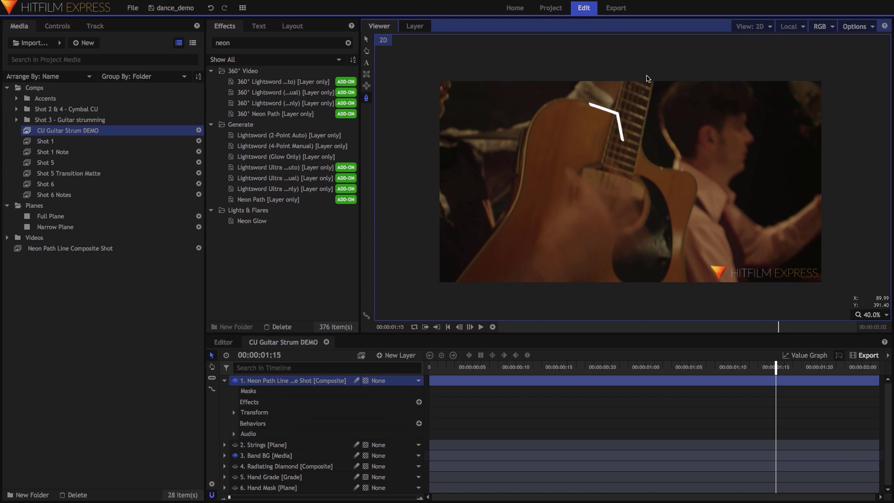
click(624, 73)
click(424, 290)
click(423, 68)
click(625, 73)
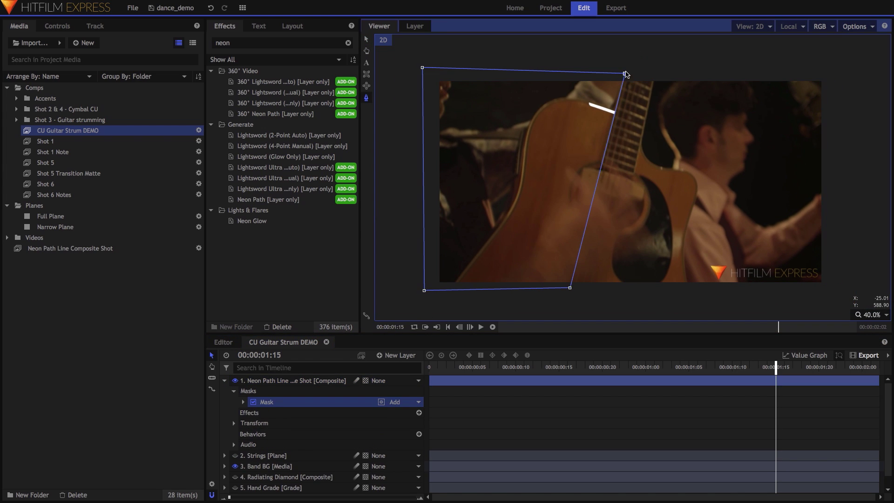
- Check the mask on the surrounding frames and enable keyframing for its Path at 00:00:01:15
scroll(598, 135, up, 1)
drag(632, 140, 645, 135)
key(comma)
key(comma)
key(period)
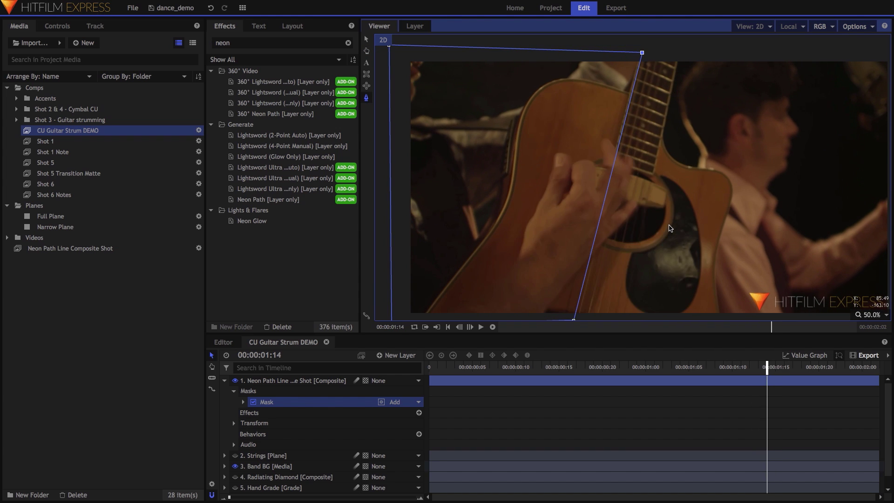
key(period)
key(period)
key(comma)
key(period)
key(comma)
click(243, 402)
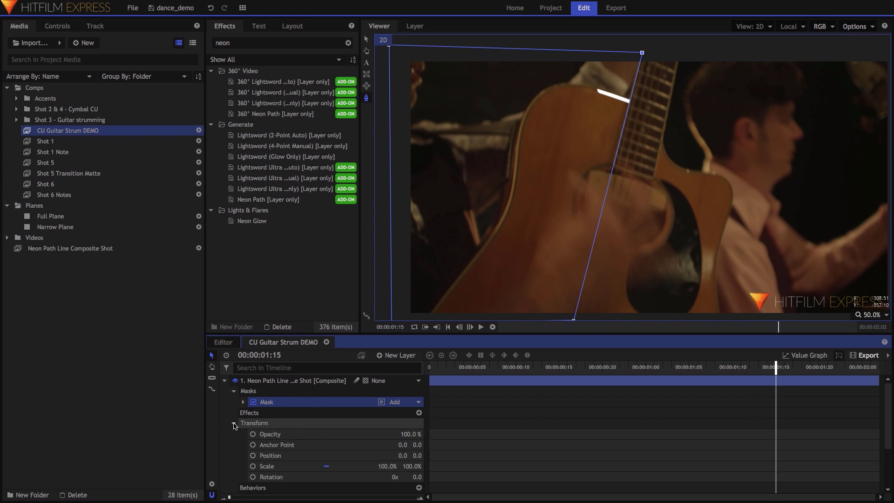
click(243, 402)
click(243, 402)
click(252, 423)
click(272, 434)
- Reposition the mask's upper corner beside the neck with Path keyframes at 00:00:01:15 and 00:00:01:16 to follow the neck's edge
key(comma)
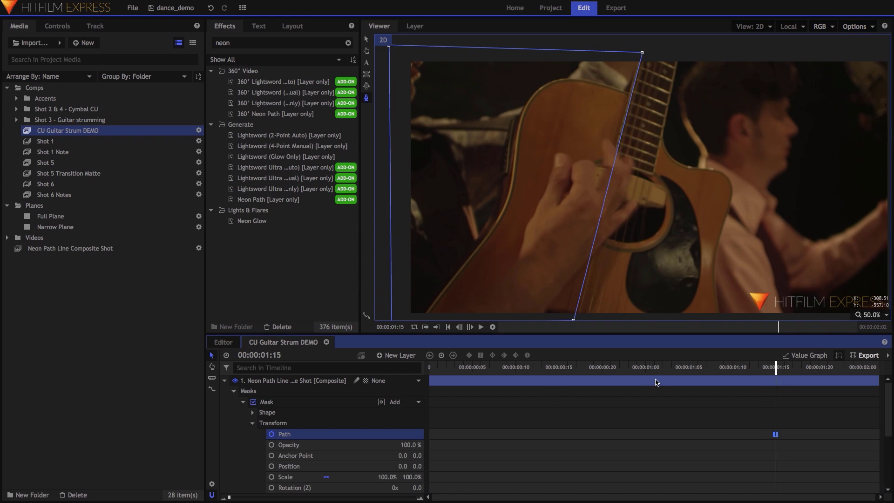
key(period)
key(period)
drag(642, 54, 640, 52)
- Shift the mask's upper neck corner with Path keyframes at 00:00:01:02 and 00:00:01:03, and scrub through the shot to check the masking
key(comma)
key(comma)
key(comma)
key(comma)
key(comma)
key(comma)
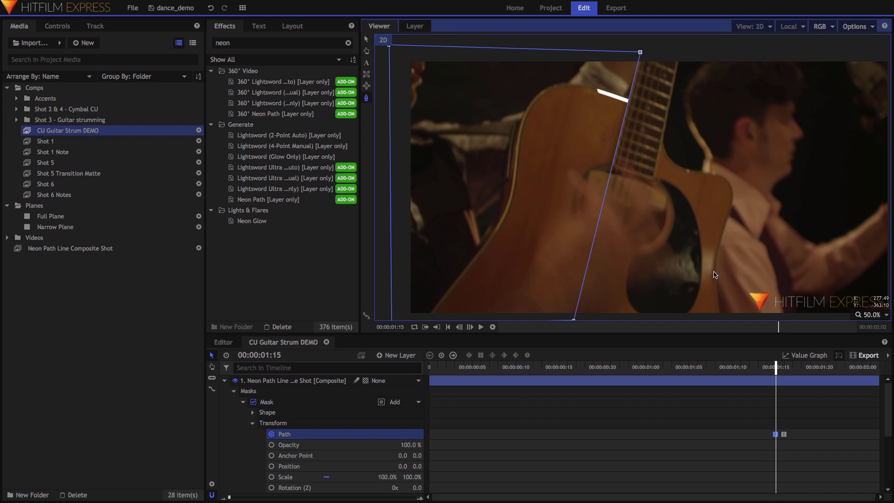
key(comma)
key(comma)
key(comma)
key(comma)
key(comma)
key(comma)
key(comma)
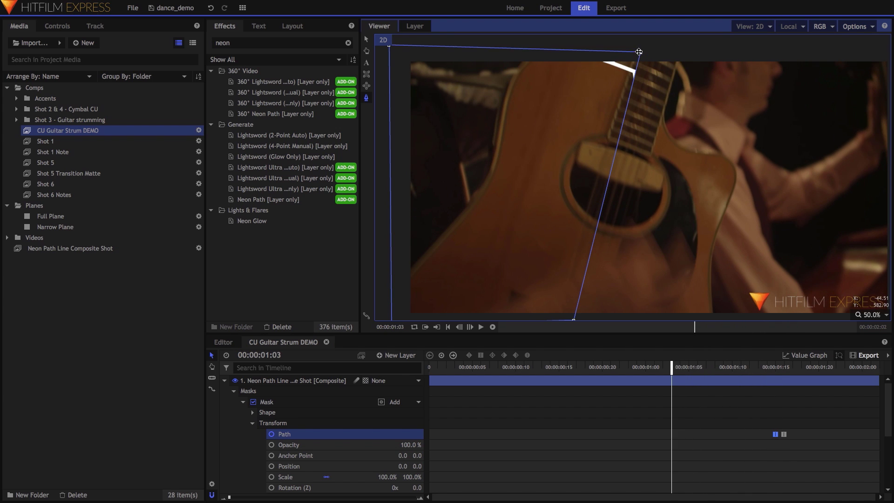
drag(639, 52, 632, 49)
drag(666, 367, 802, 371)
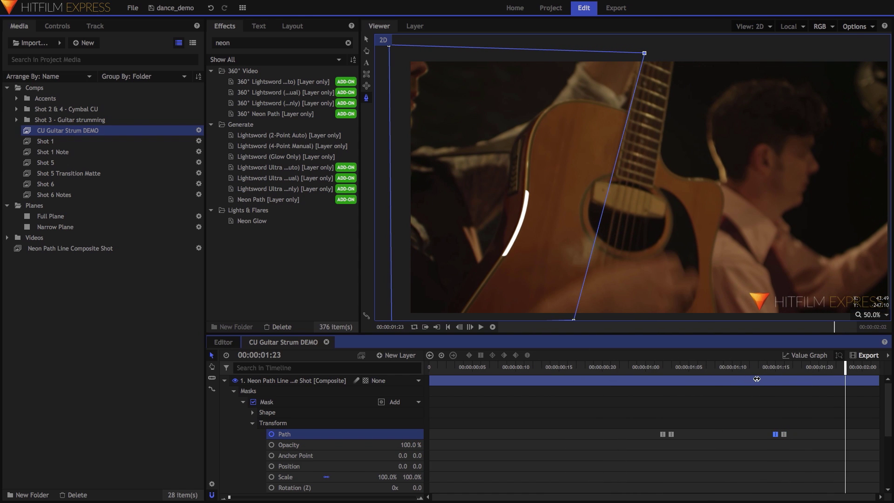